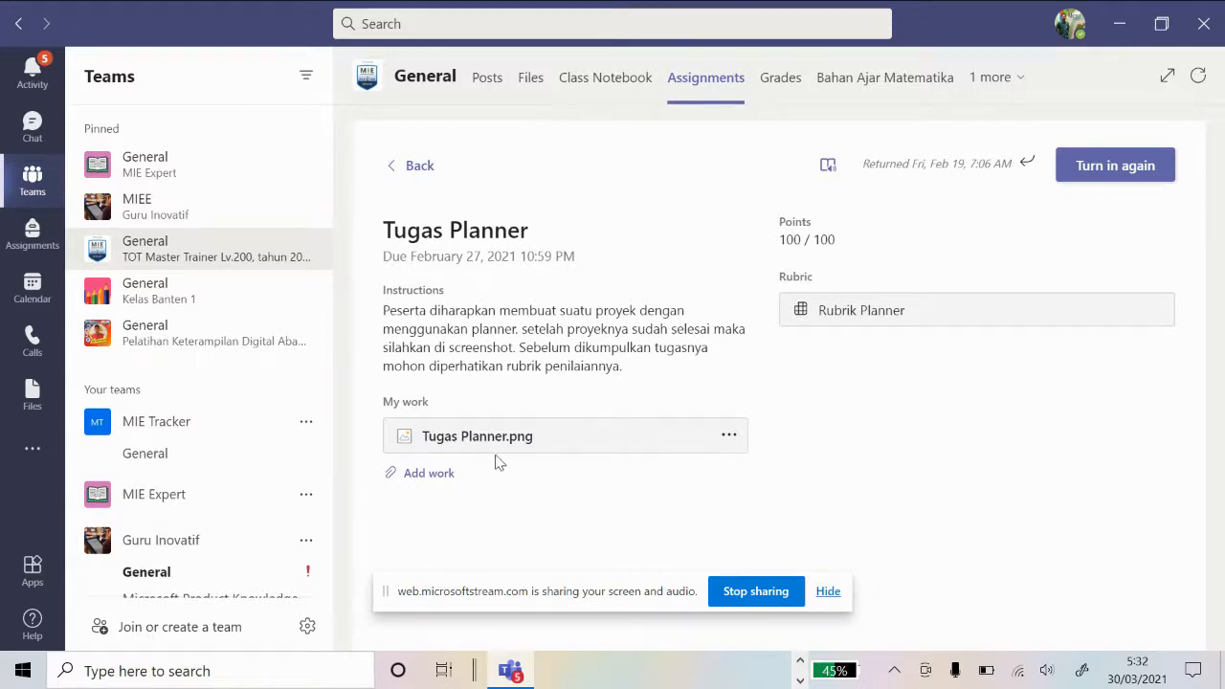
- Review the submitted Tugas Planner.png and the Rubrik Planner scoring of the Tugas Planner assignment
click(517, 440)
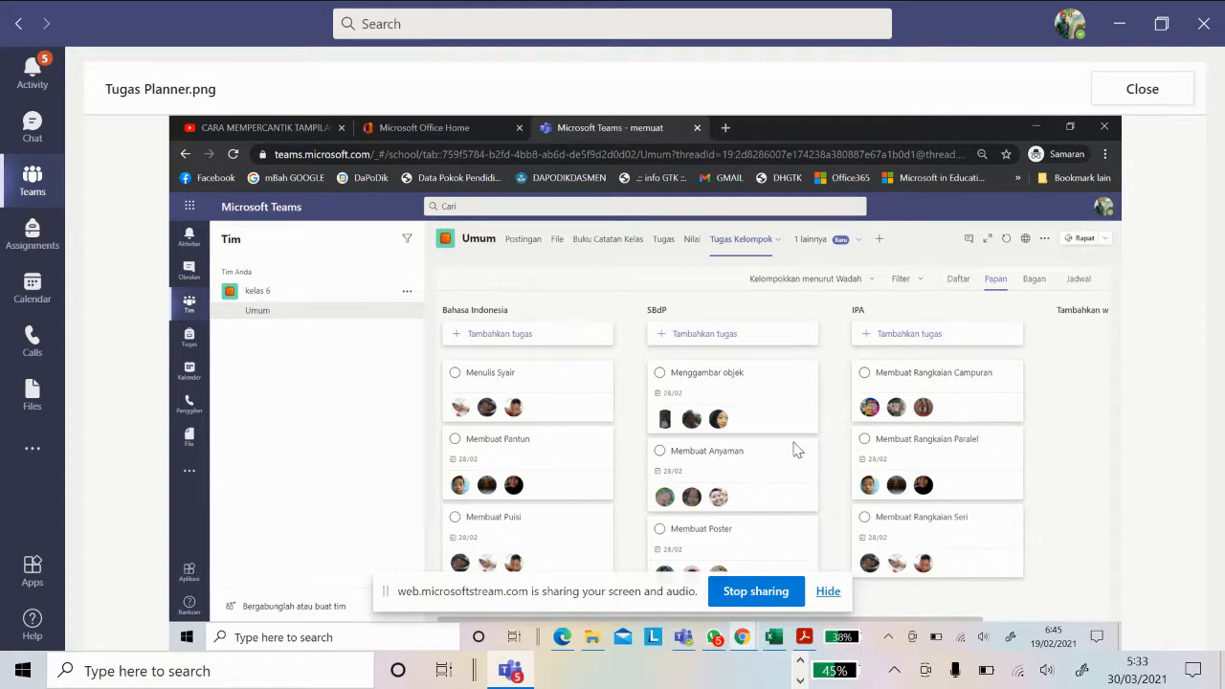
click(1142, 89)
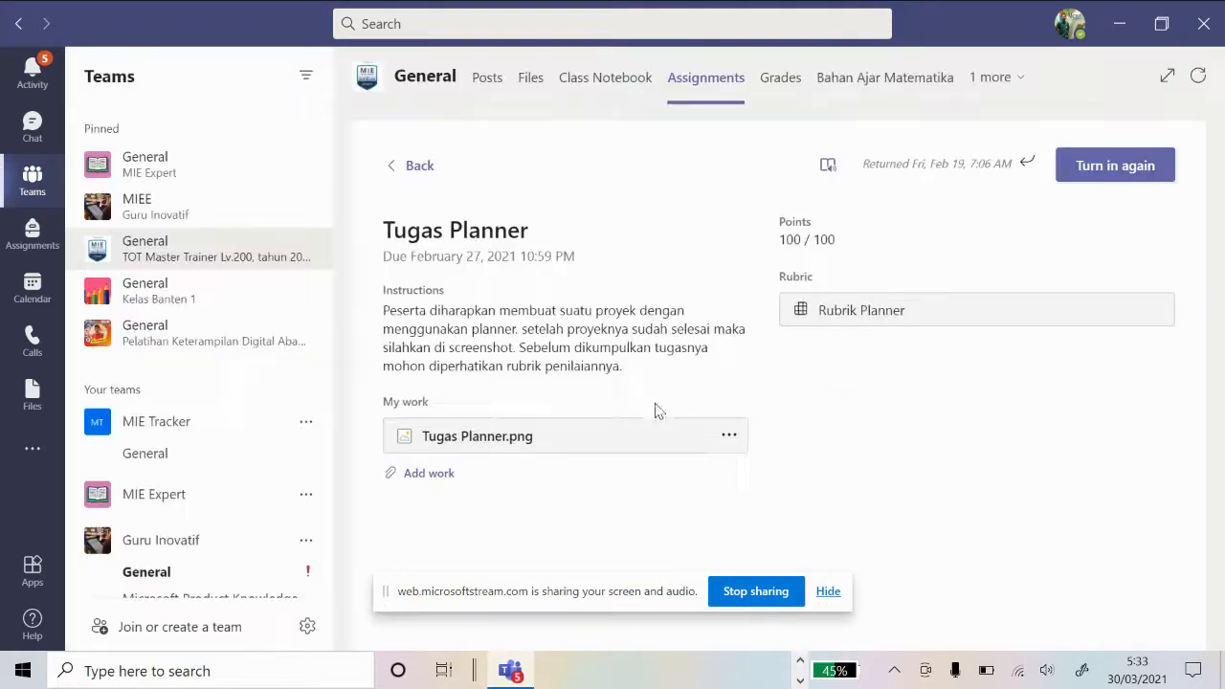
click(856, 311)
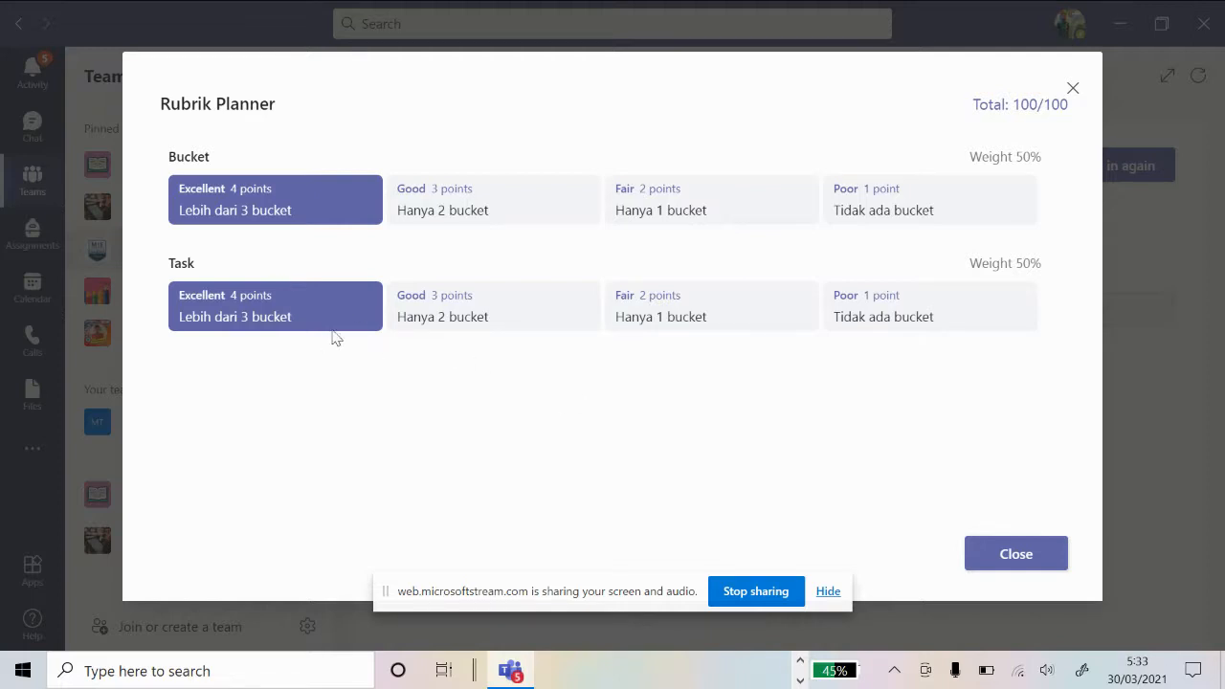
click(1029, 561)
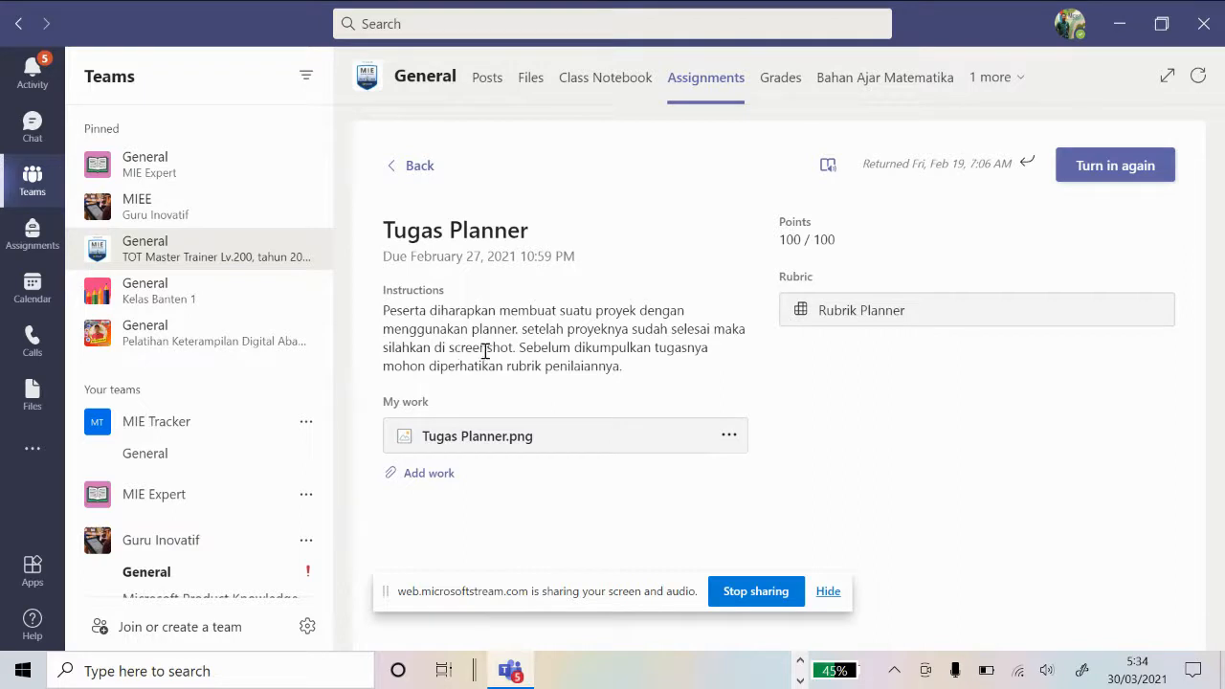
- Open the General channel of the Pelatihan Keterampilan Digital team and look through its earlier posts
click(224, 348)
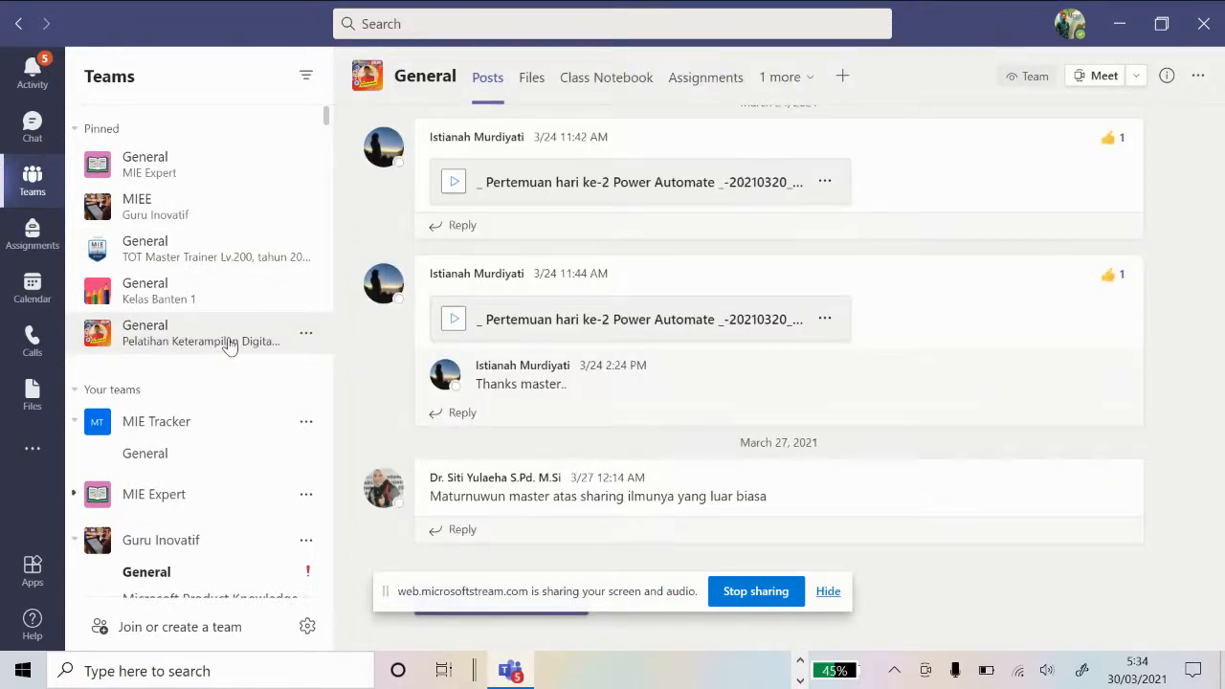
scroll(692, 342, up, 5)
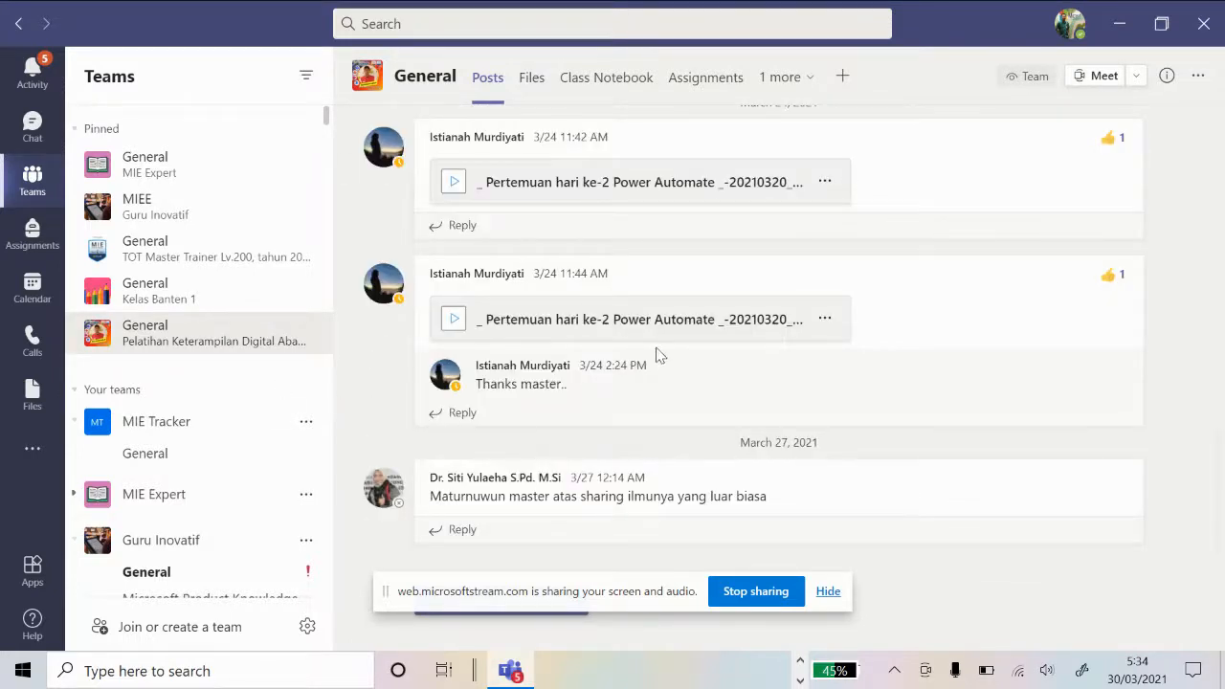
scroll(842, 225, up, 5)
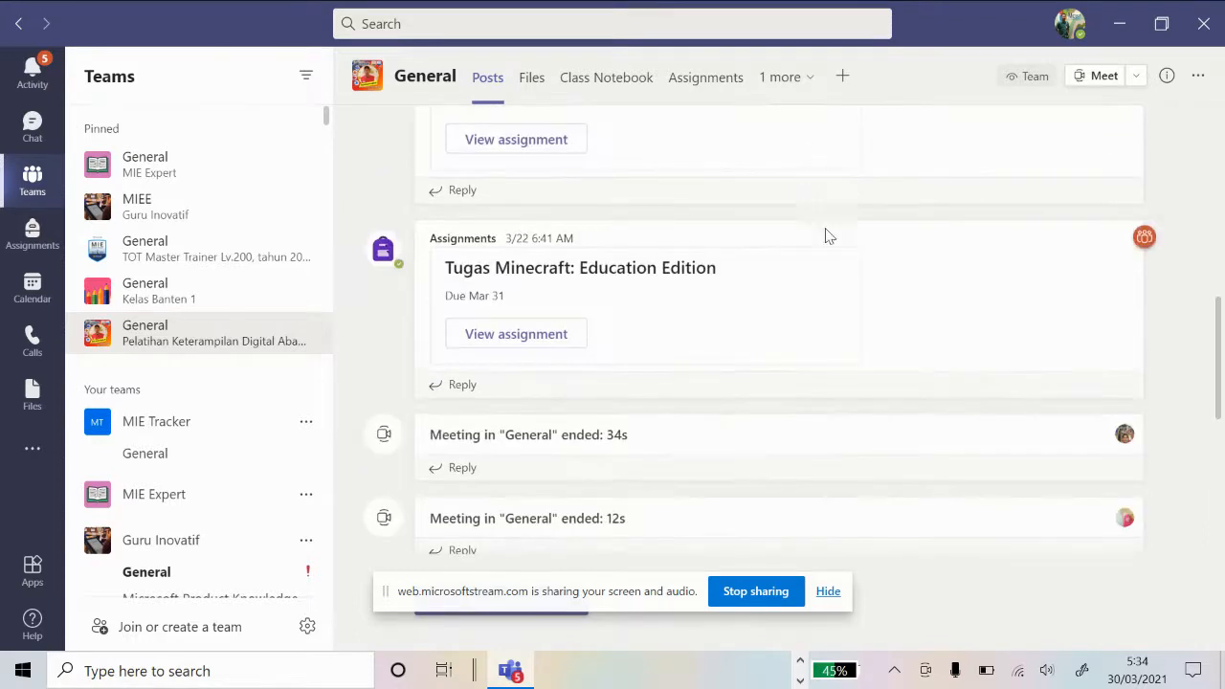
- Start adding a tab to the General channel and search the available apps for Planner
click(842, 77)
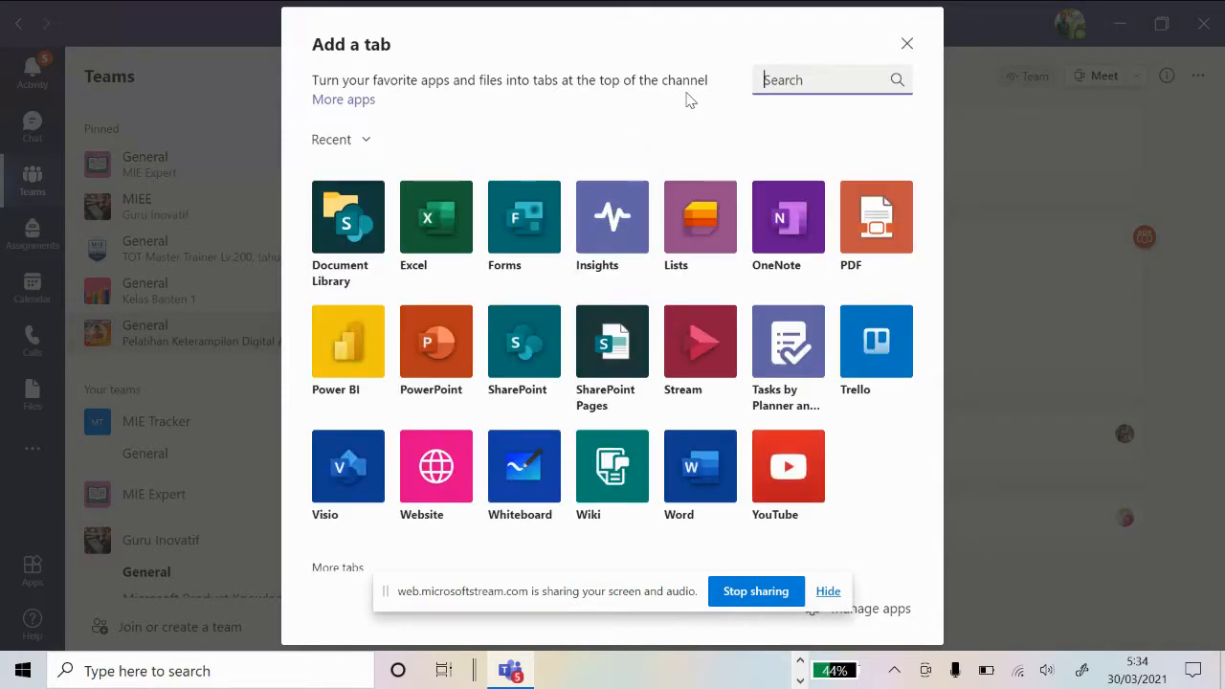
scroll(601, 402, down, 1)
scroll(601, 401, down, 3)
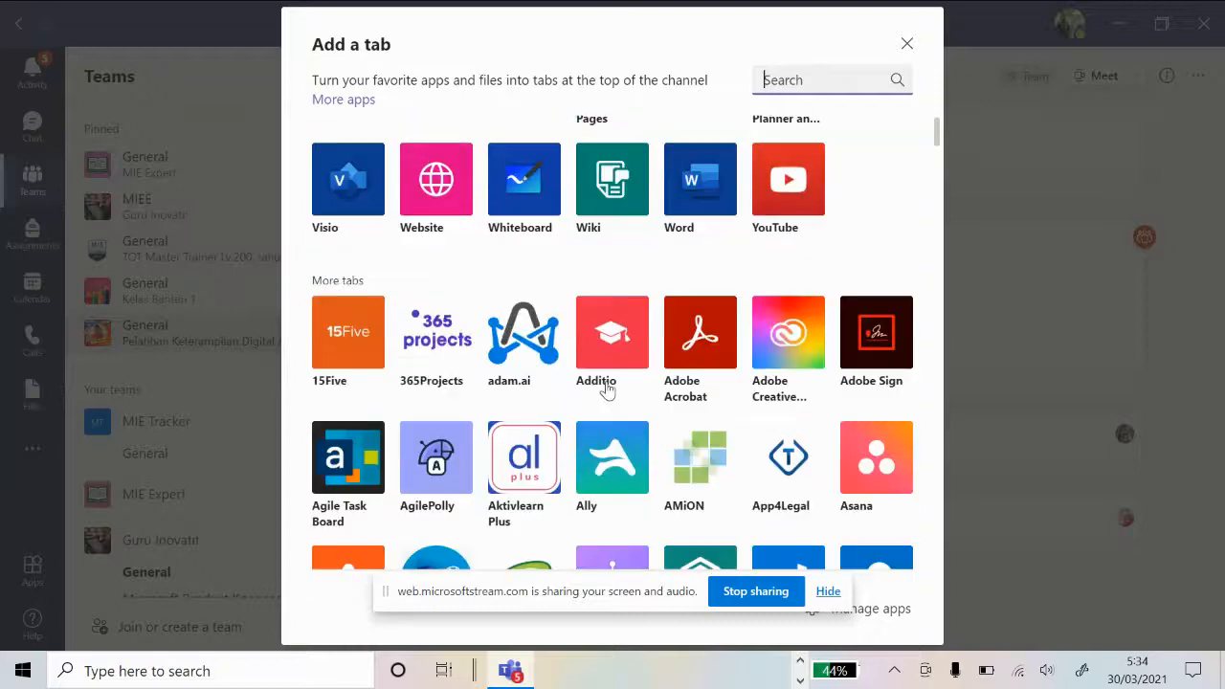
scroll(684, 352, up, 2)
scroll(689, 350, up, 3)
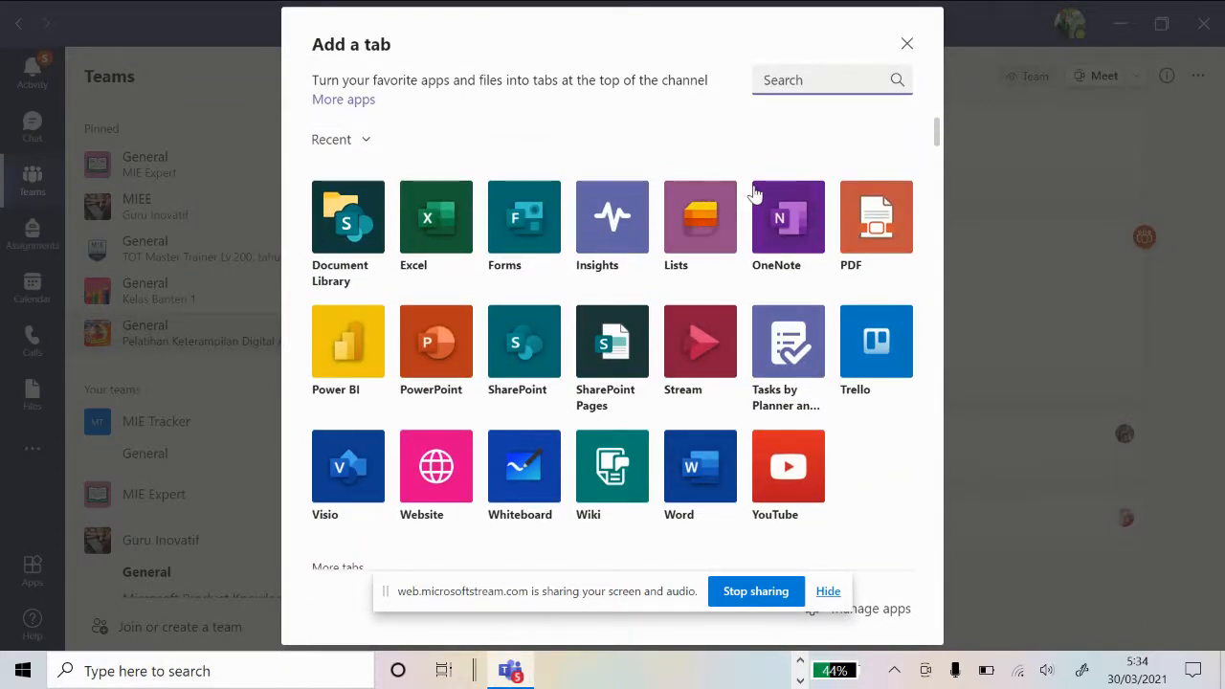
scroll(766, 212, down, 2)
scroll(766, 213, up, 2)
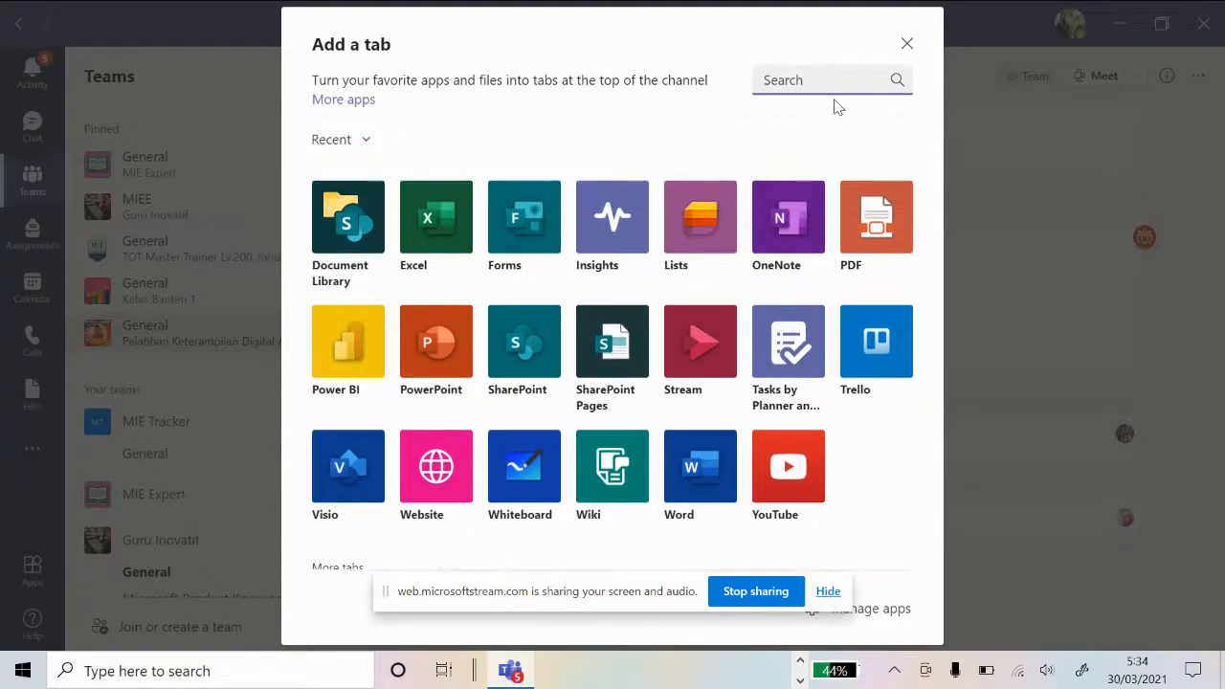
text(Plam)
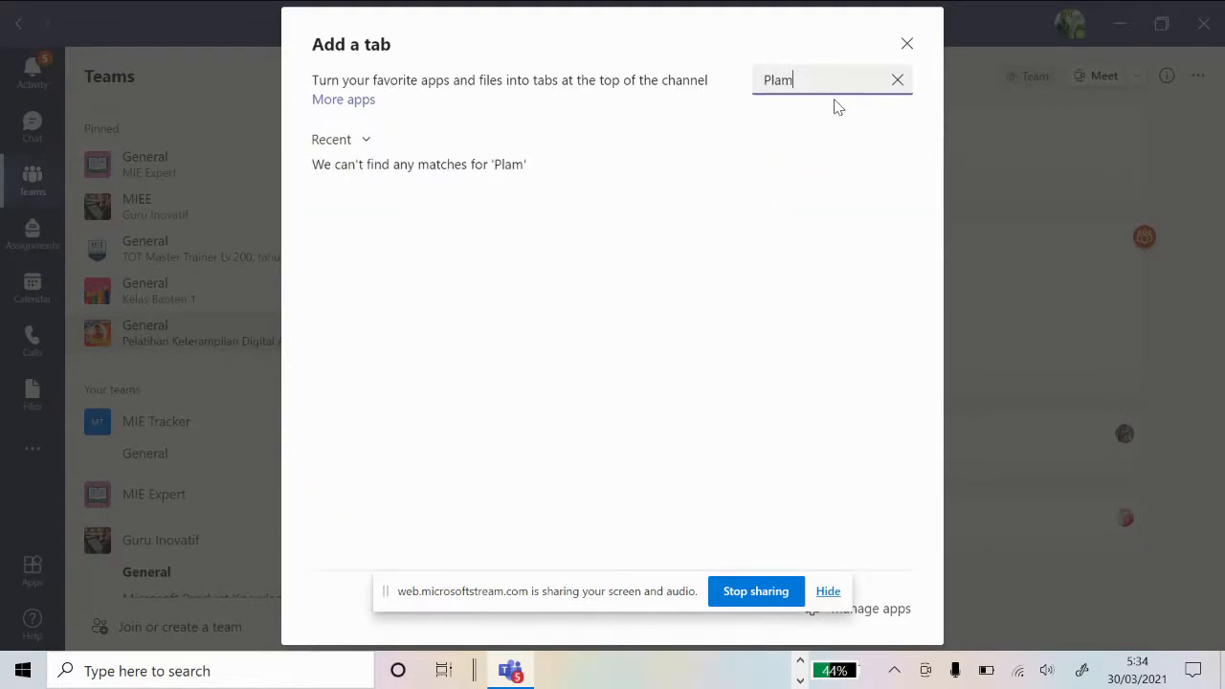
key(BackSpace)
text(nner)
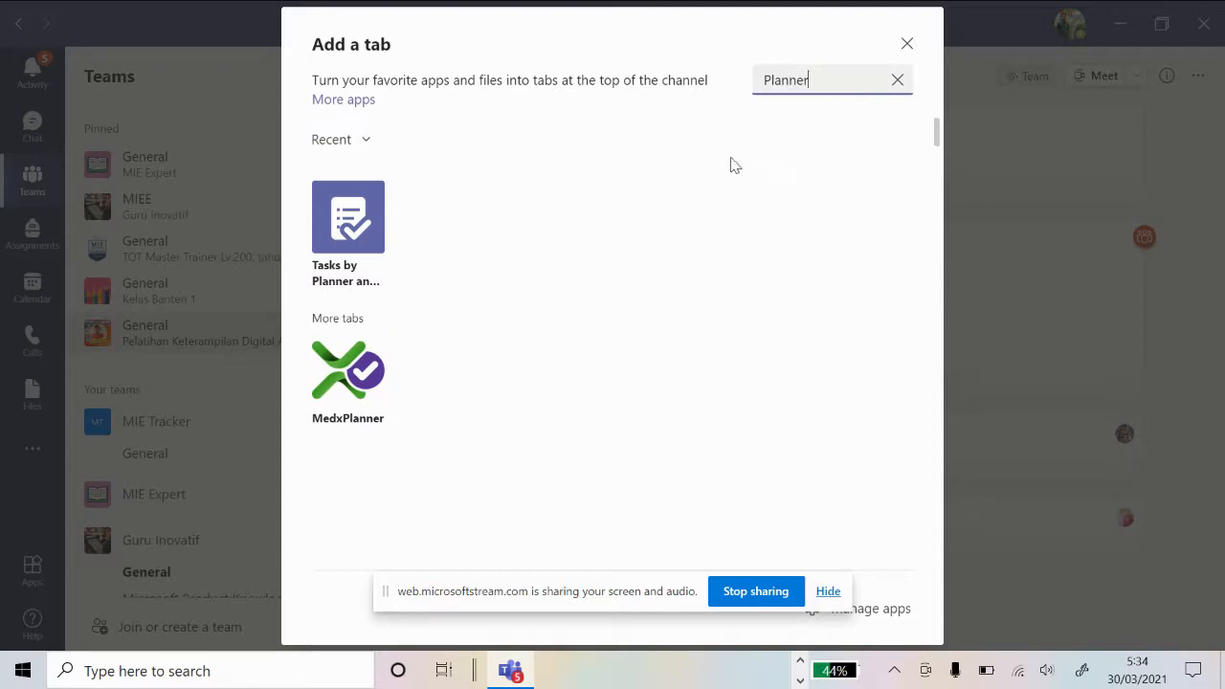
- Add Tasks by Planner and To Do as a channel tab with a new plan named Tugas Kelompok
click(332, 251)
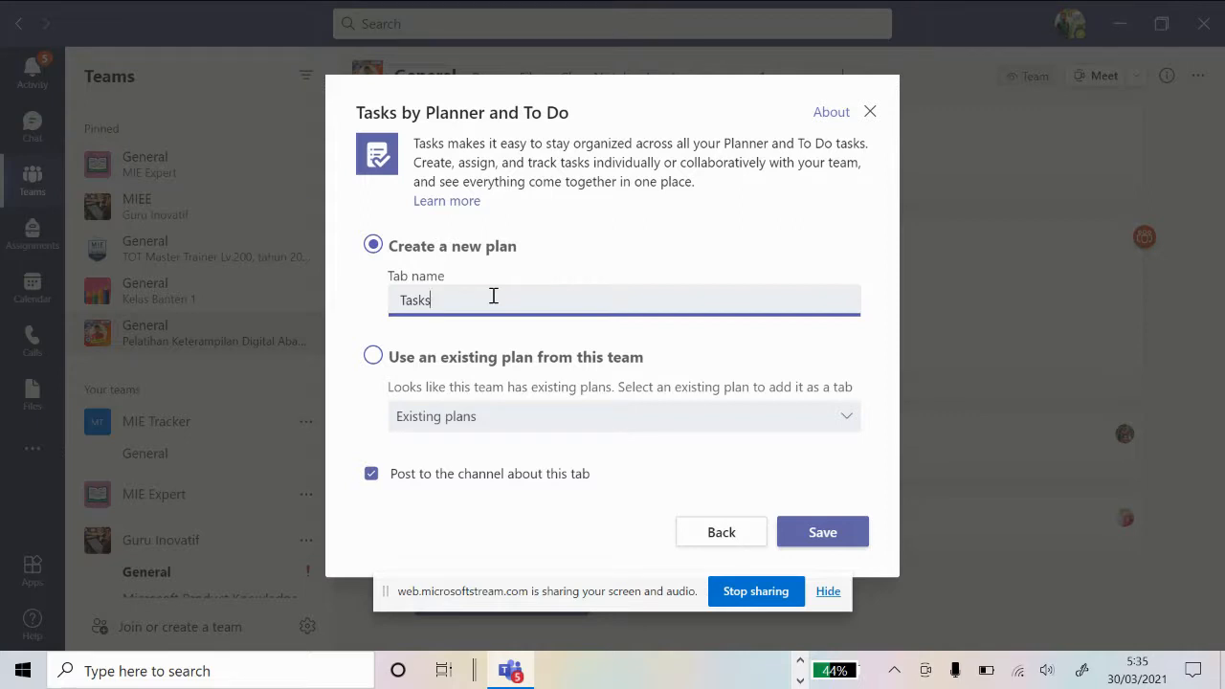
key(BackSpace)
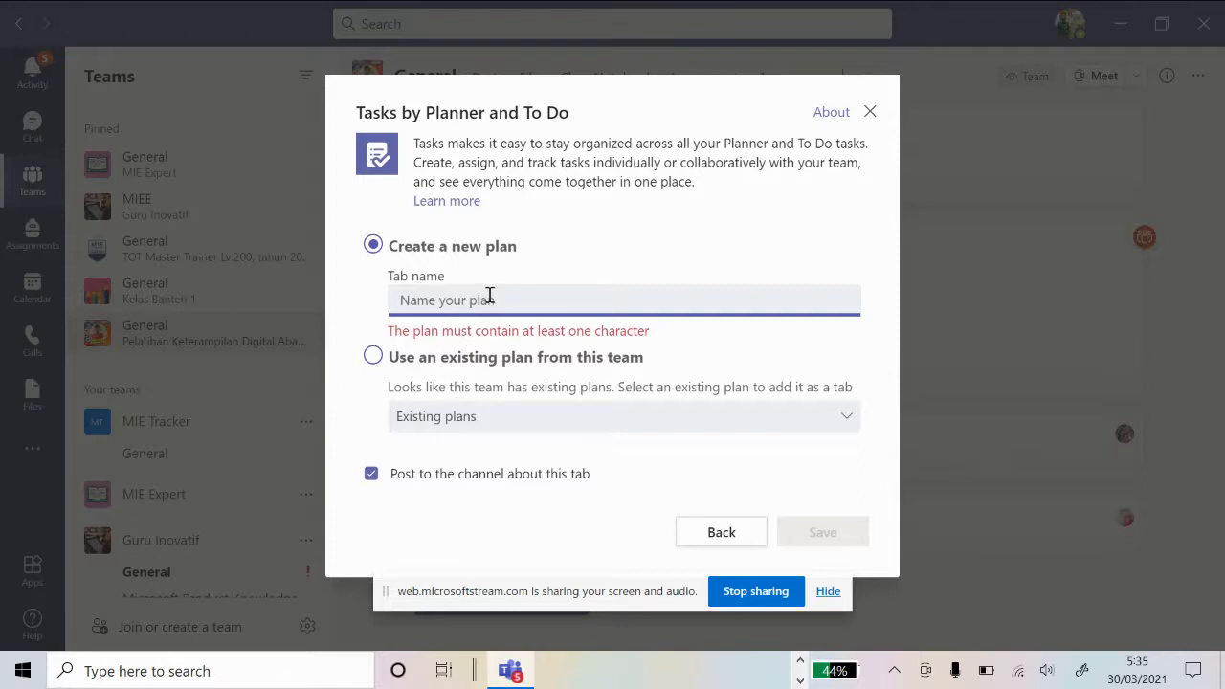
text(Tugas Kelompok)
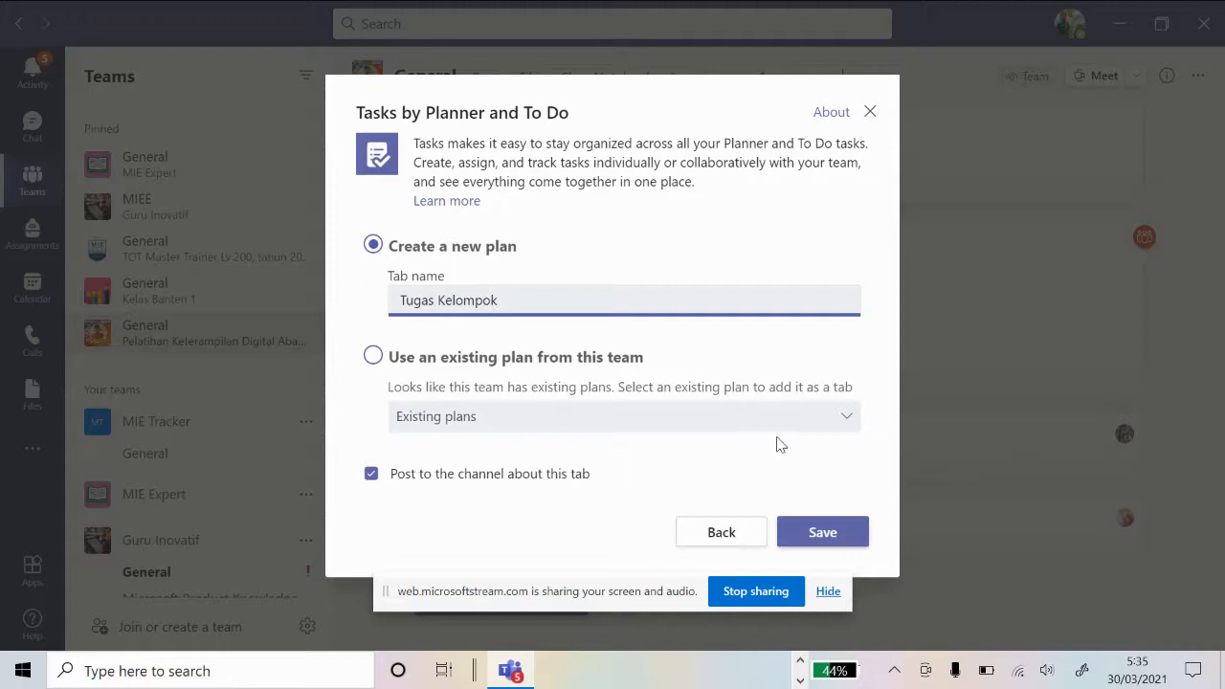
click(820, 533)
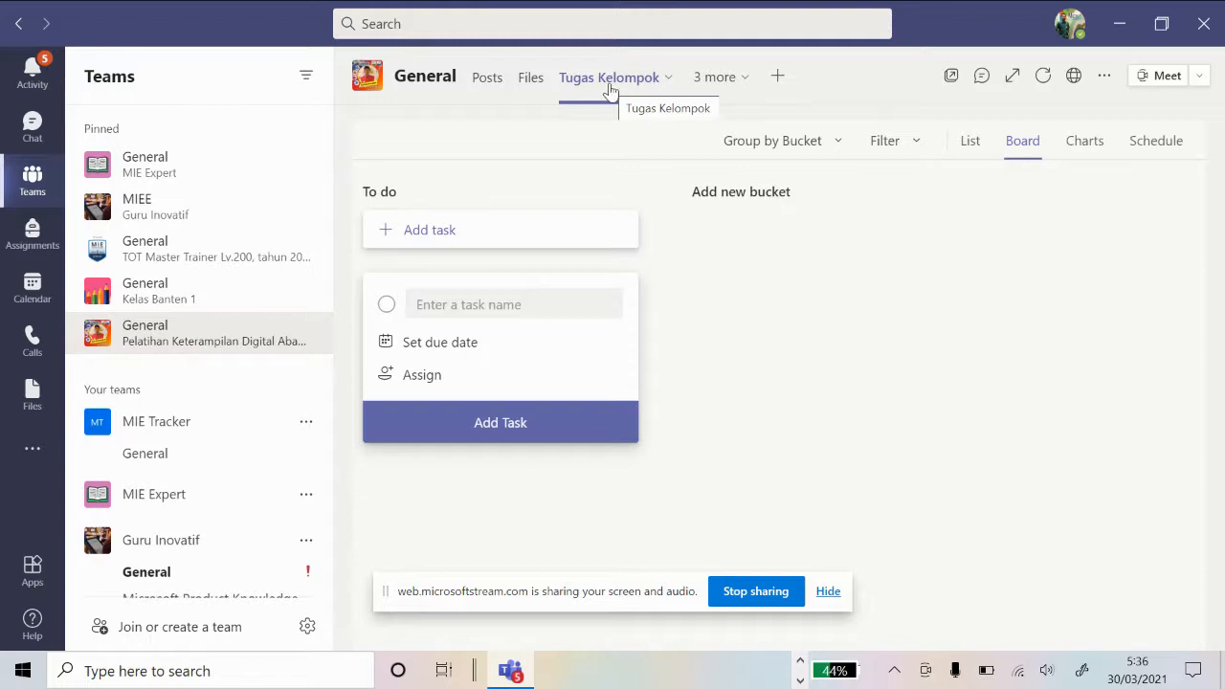
- Rename the To do bucket on the plan board as Bahasa Indonesia
click(396, 191)
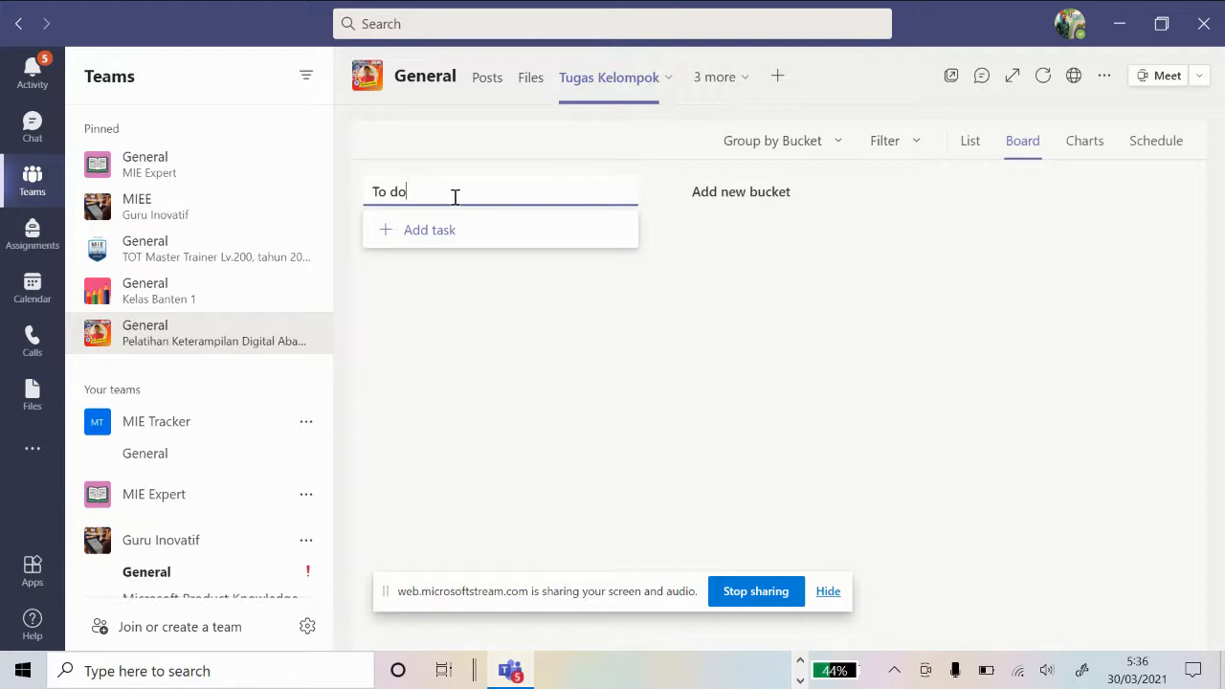
drag(459, 195, 355, 191)
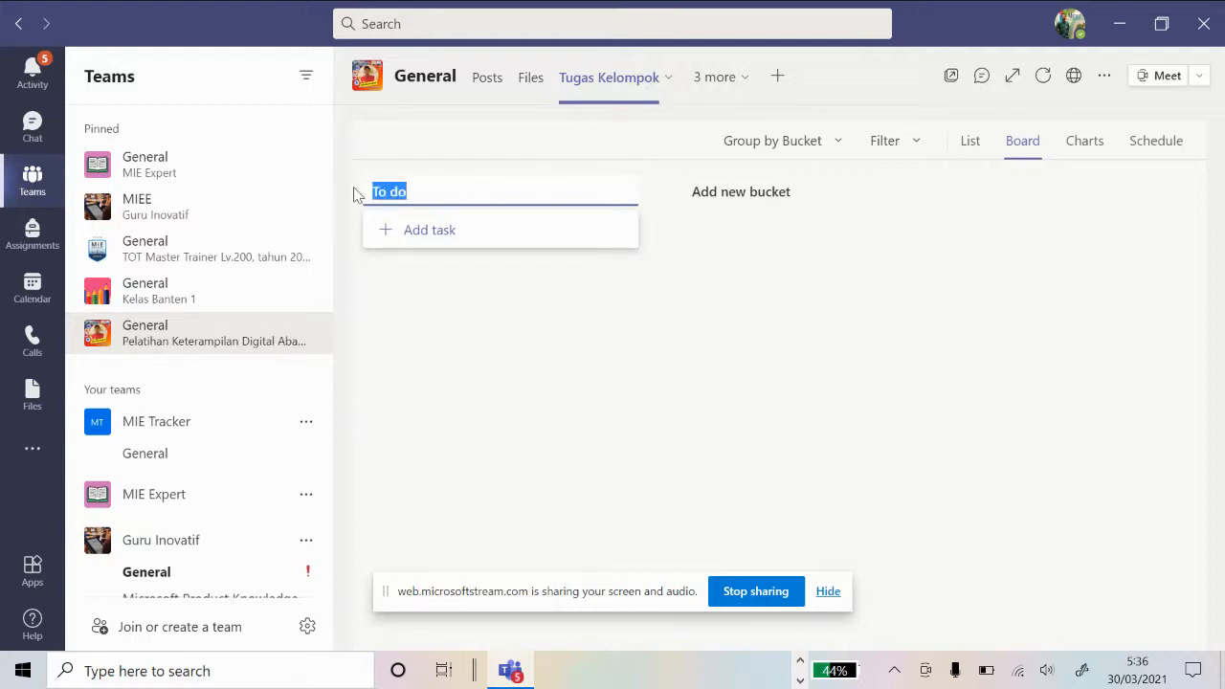
key(BackSpace)
text(Bahasa)
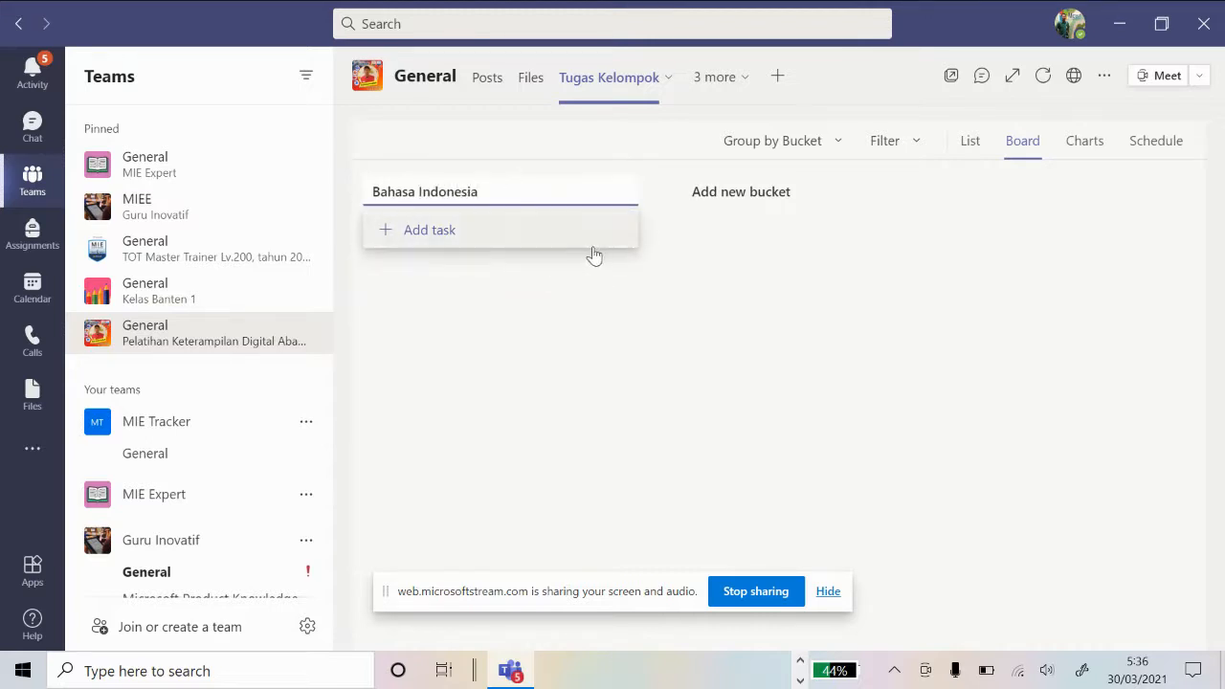
- Add two new buckets named SBdP and Bahasa Jawa to the plan board
click(736, 197)
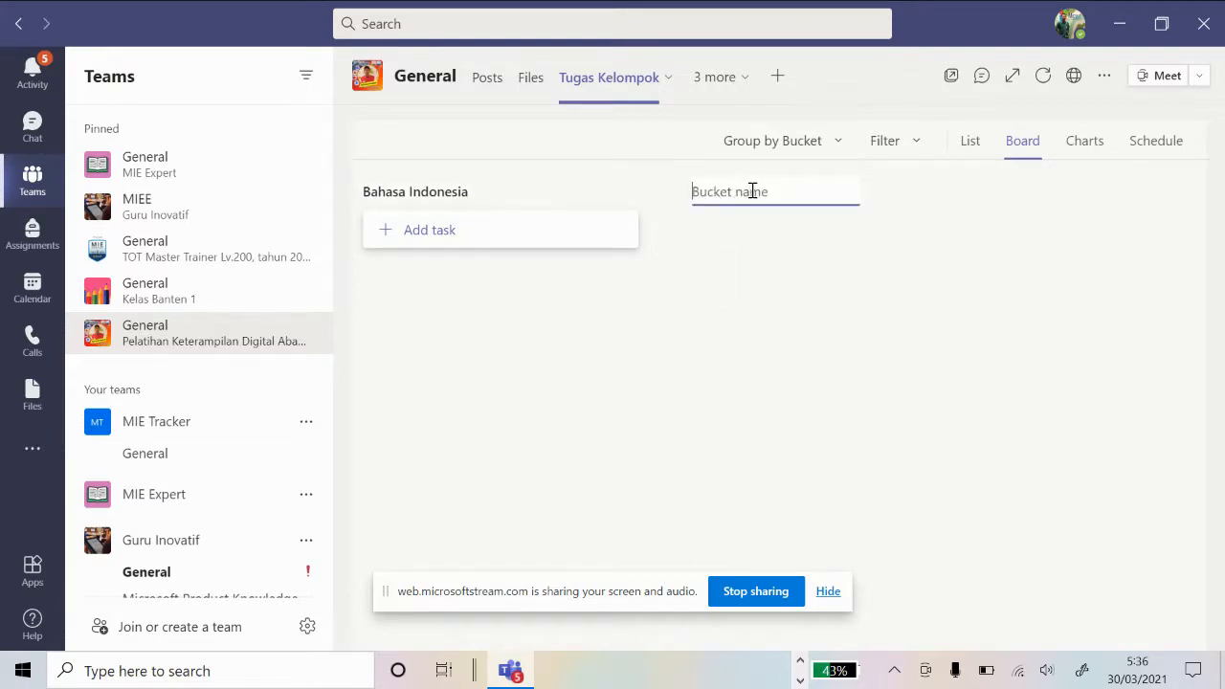
text(SBdP)
click(786, 251)
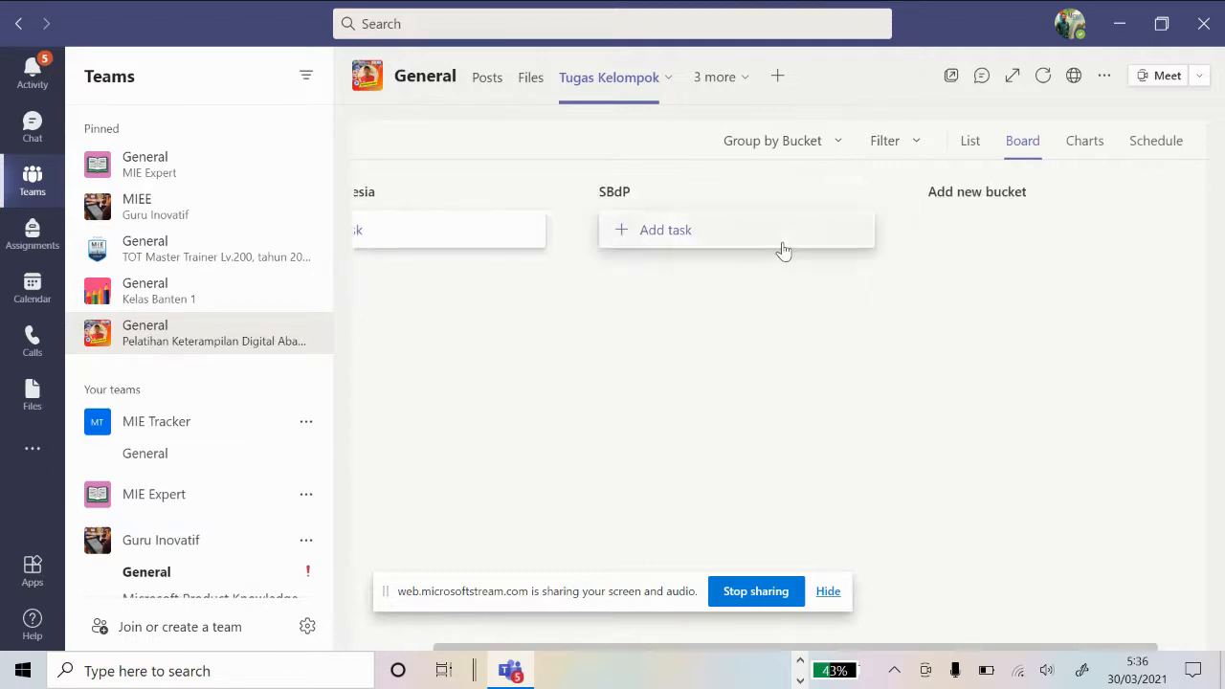
click(973, 192)
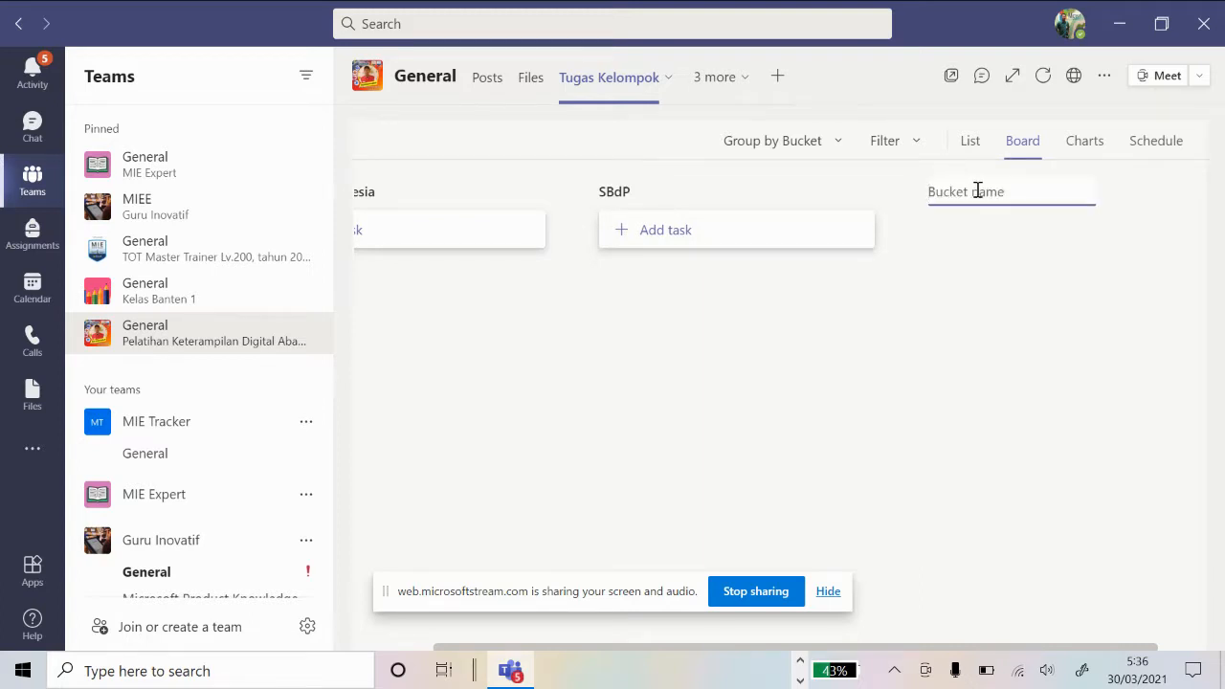
text(Bahasa Jawa)
key(Return)
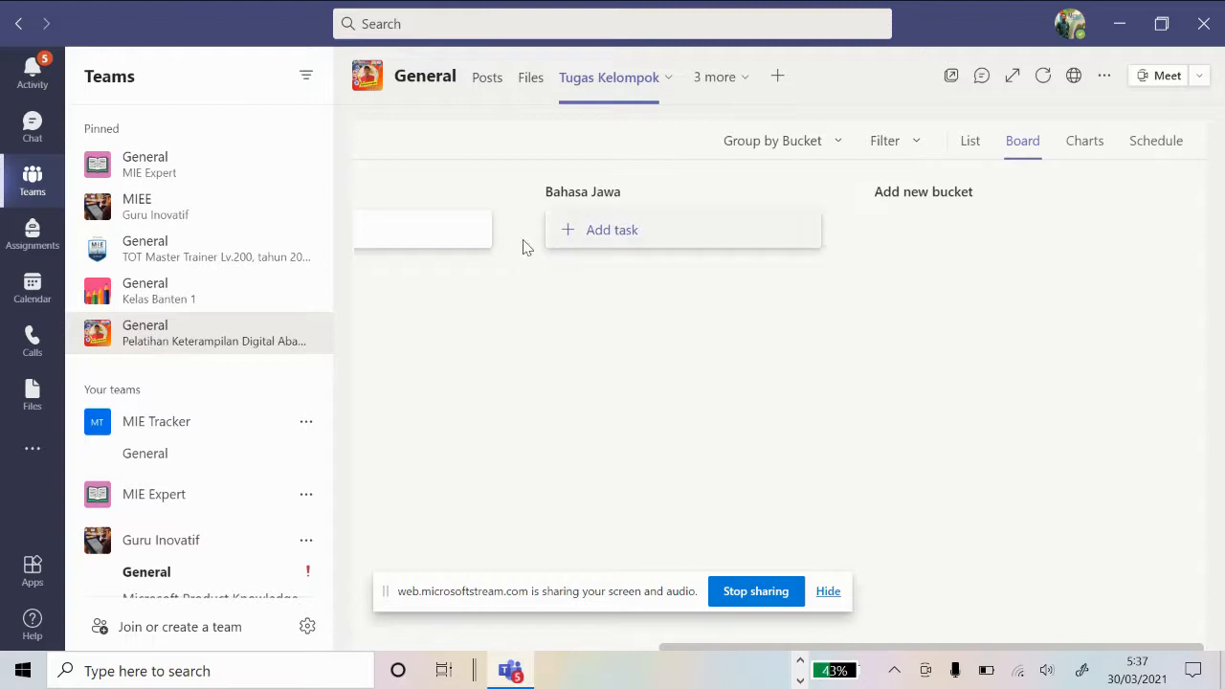
click(654, 651)
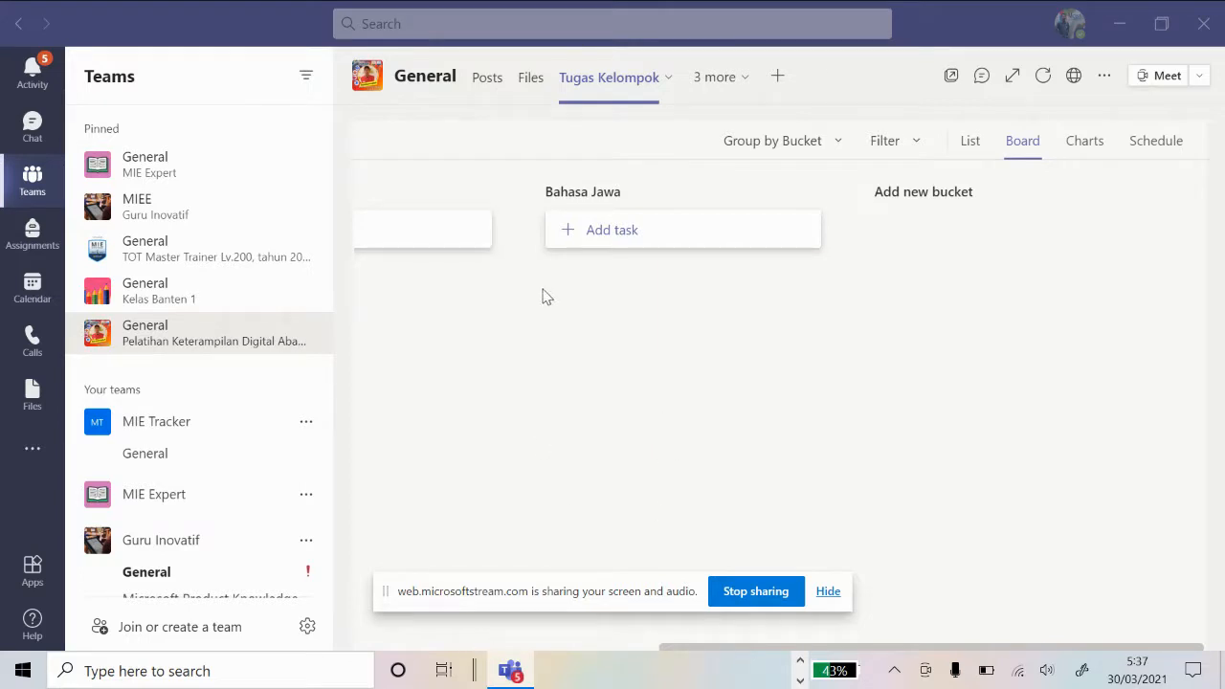
click(438, 237)
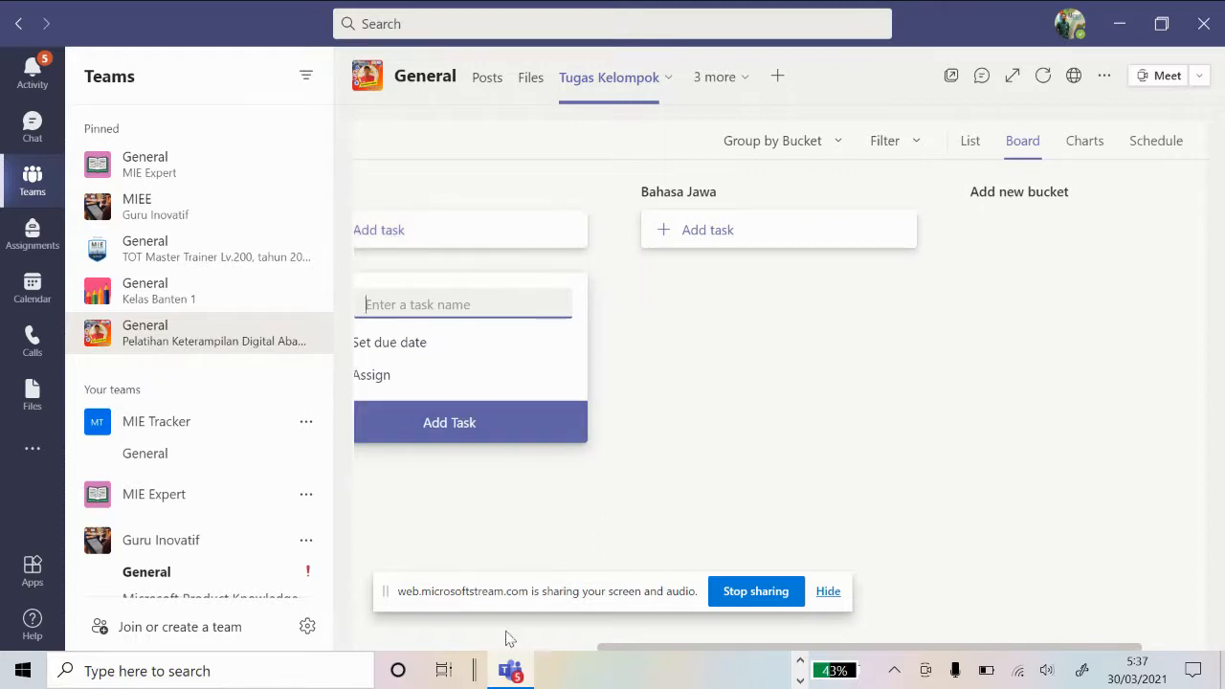
click(1161, 27)
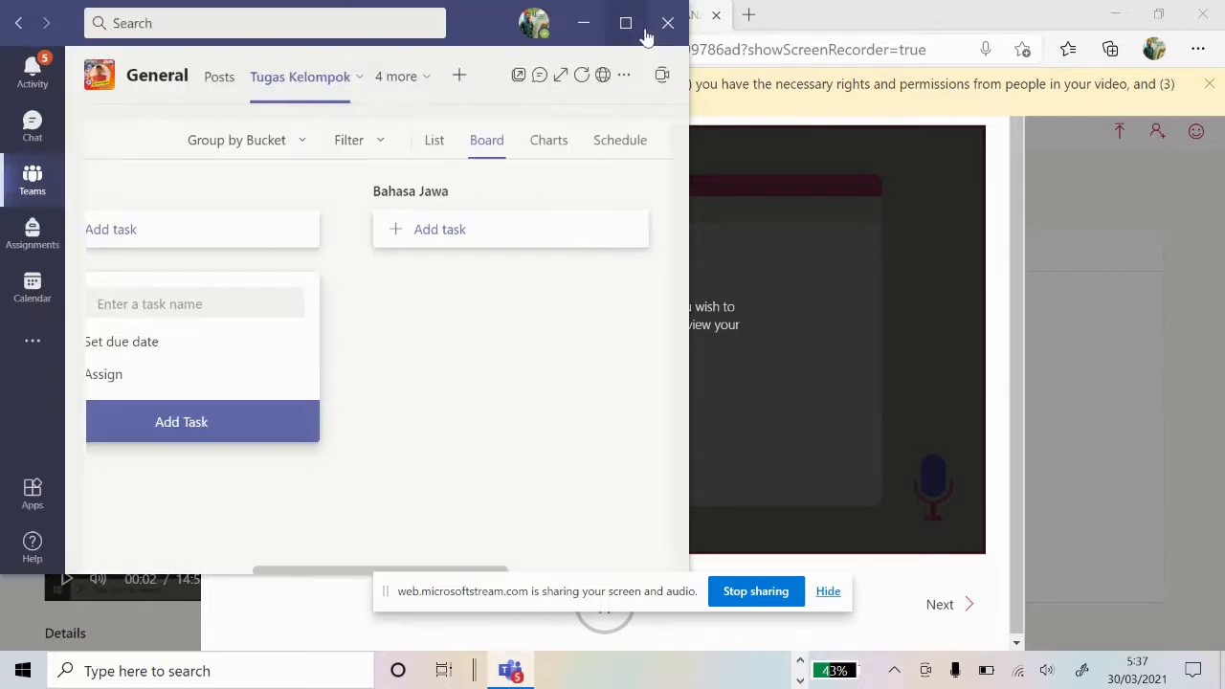
click(630, 31)
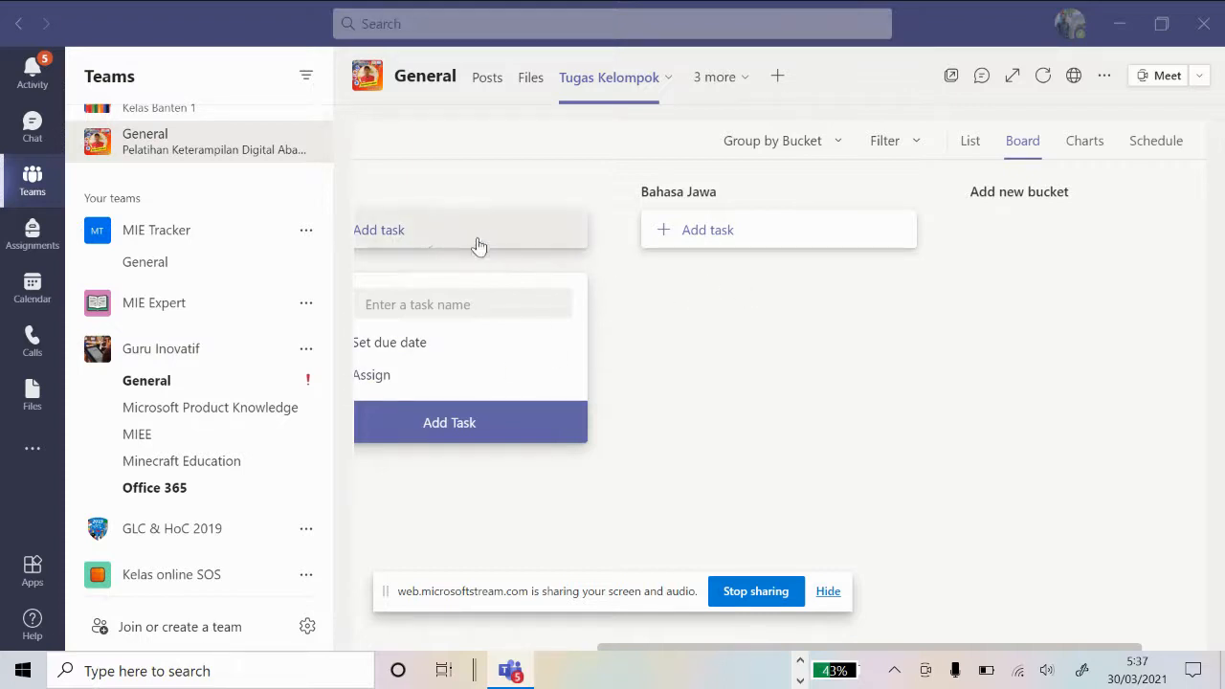
- Start a task named Menulis Aksara Jawa in the Bahasa Jawa bucket and set its due date to March 31, 2021
click(713, 230)
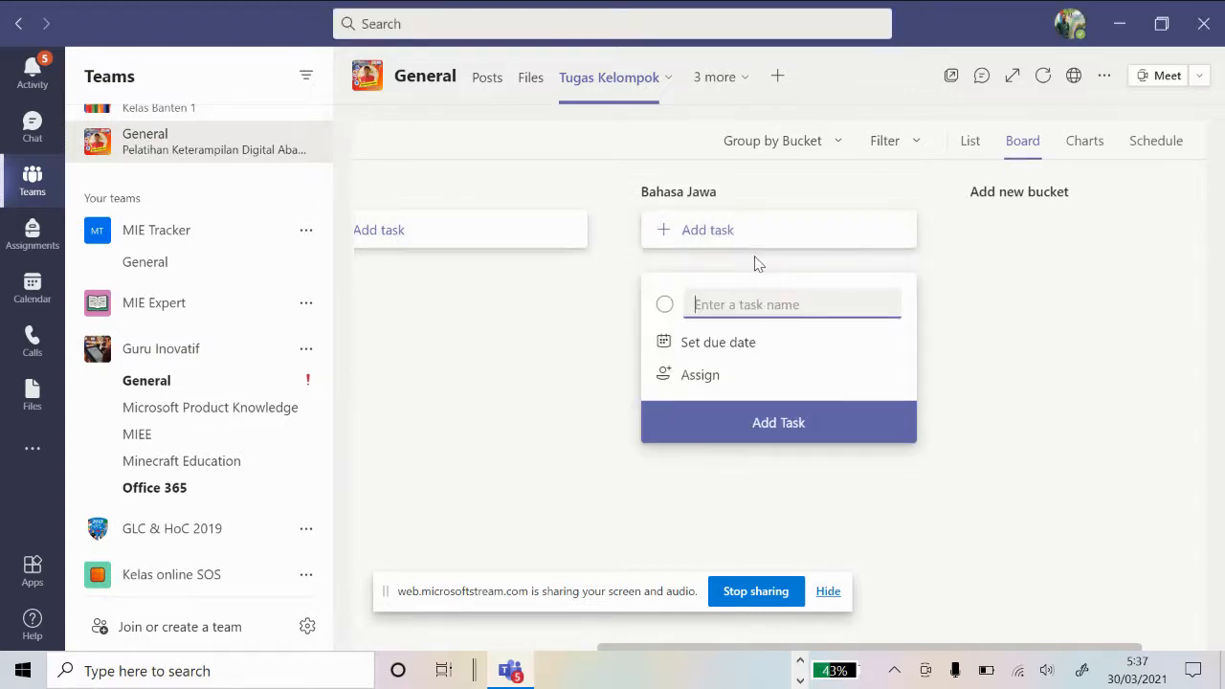
click(666, 308)
click(694, 233)
text(Menulis Aksara Jawa)
click(711, 347)
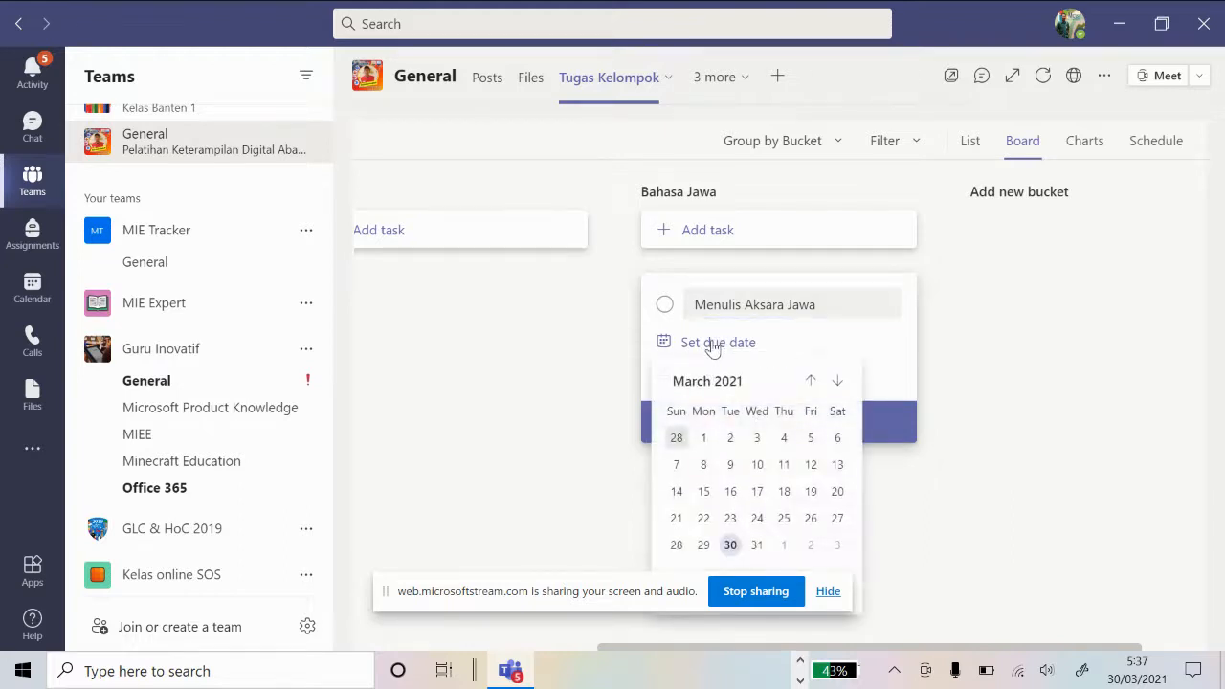
click(757, 547)
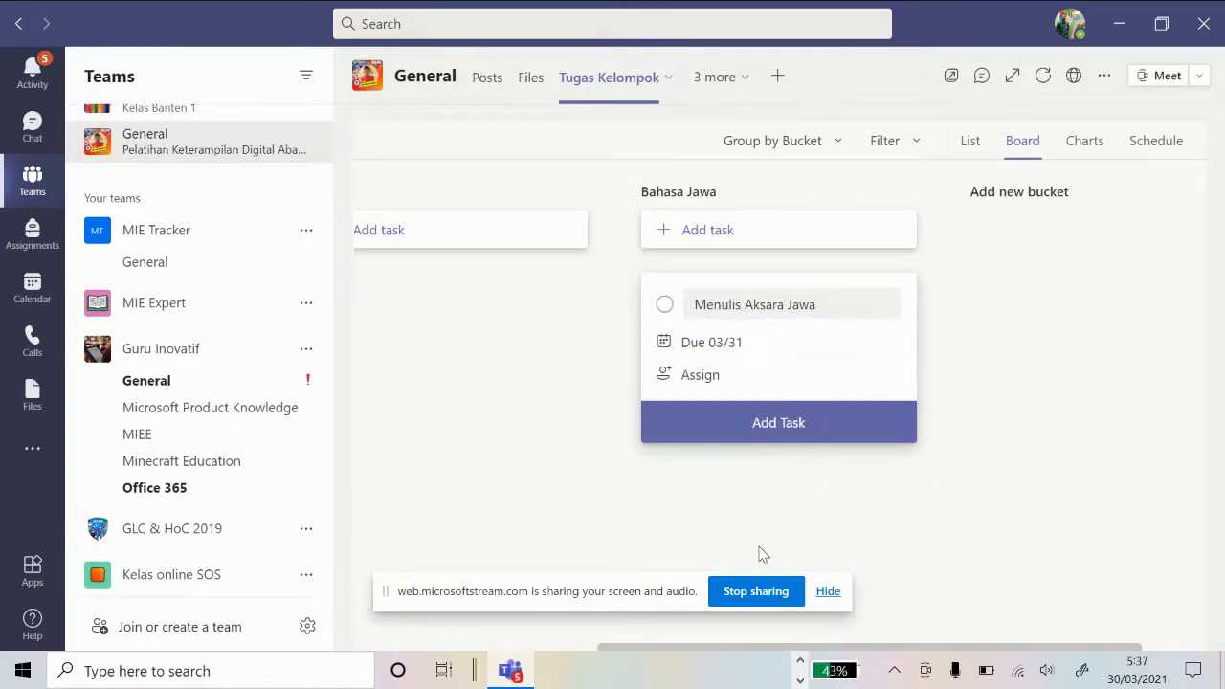
- Assign the first two listed team members to the Menulis Aksara Jawa task and close the member list
click(701, 377)
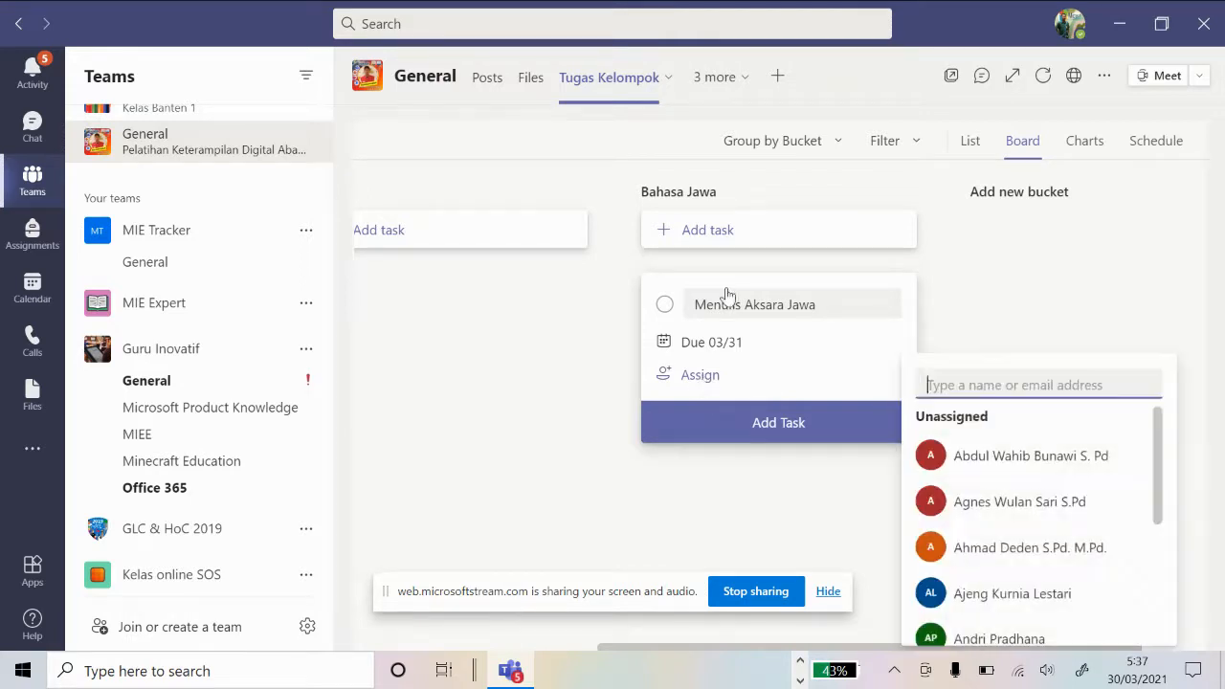
click(1060, 466)
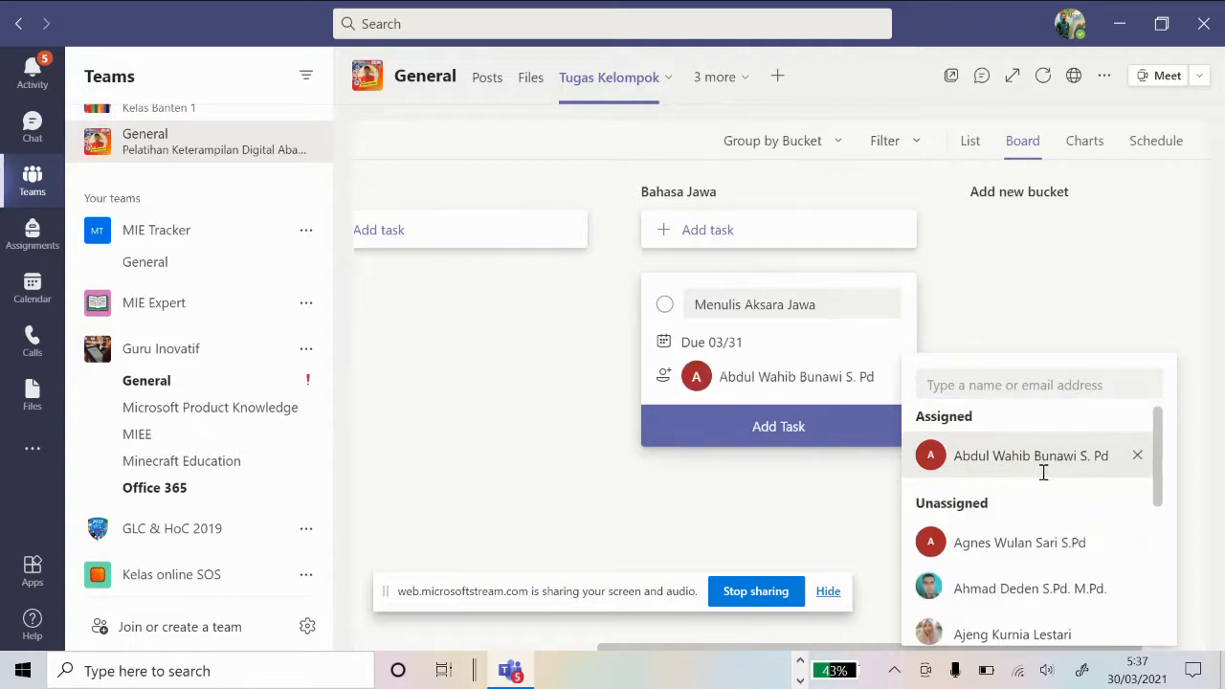
click(1022, 549)
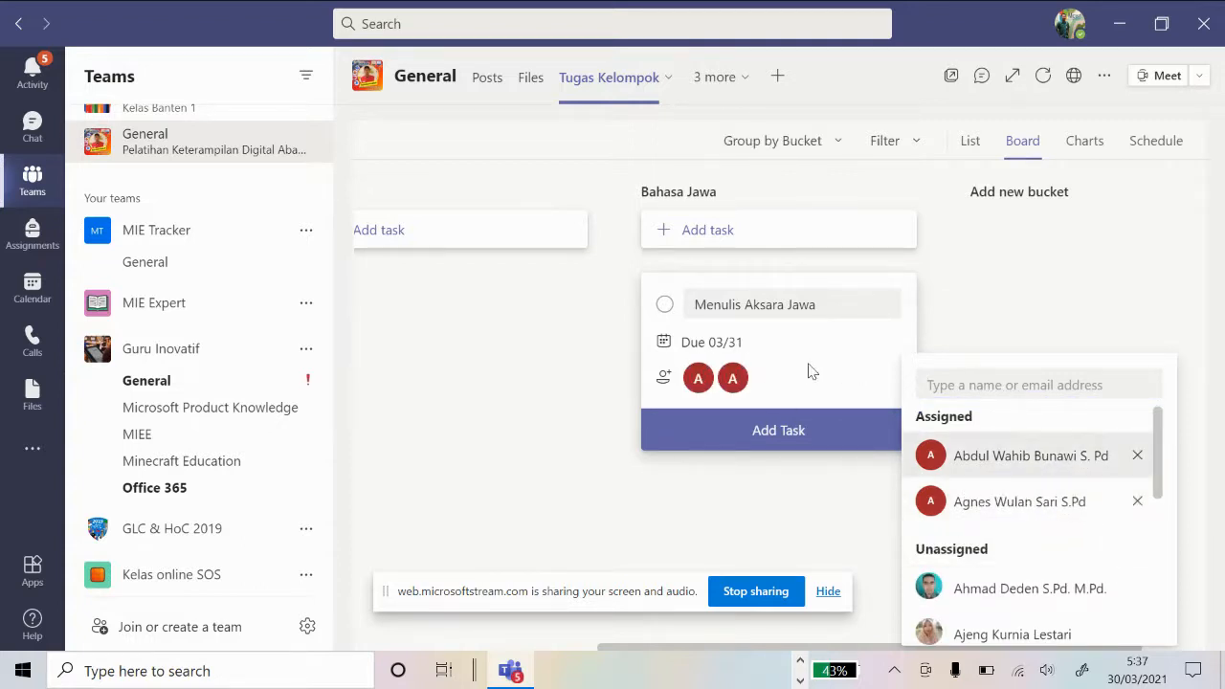
click(590, 447)
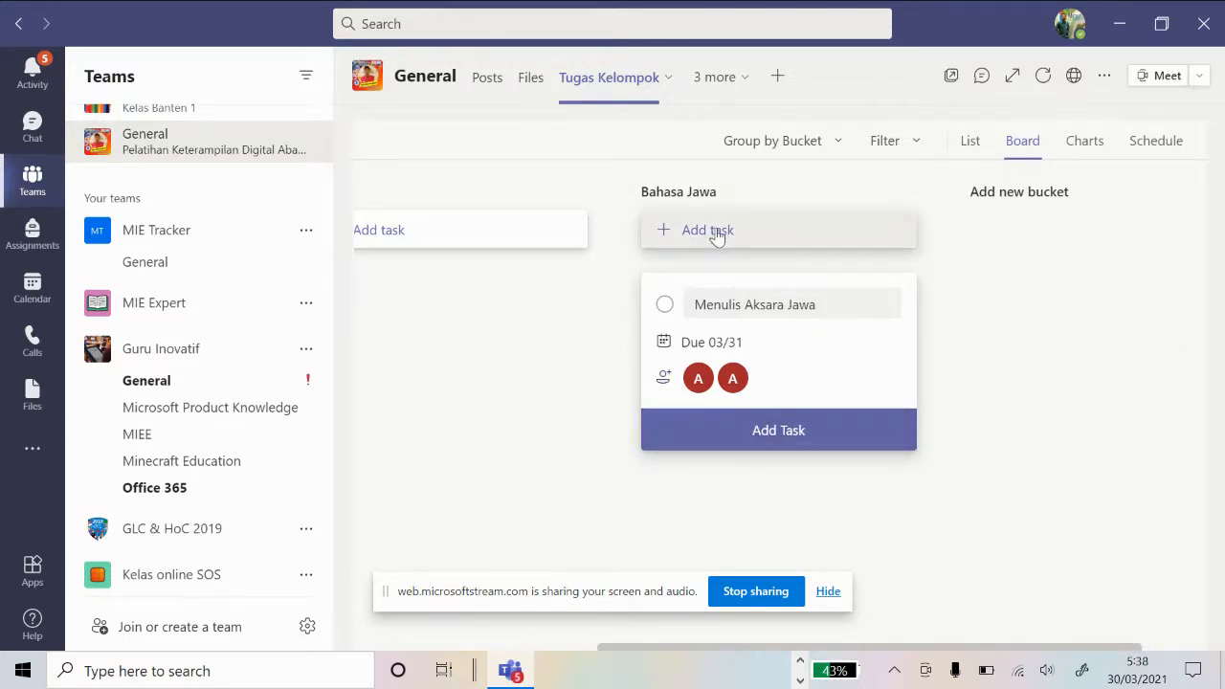
- Add the drafted Menulis Aksara Jawa task to the Bahasa Jawa bucket
click(784, 438)
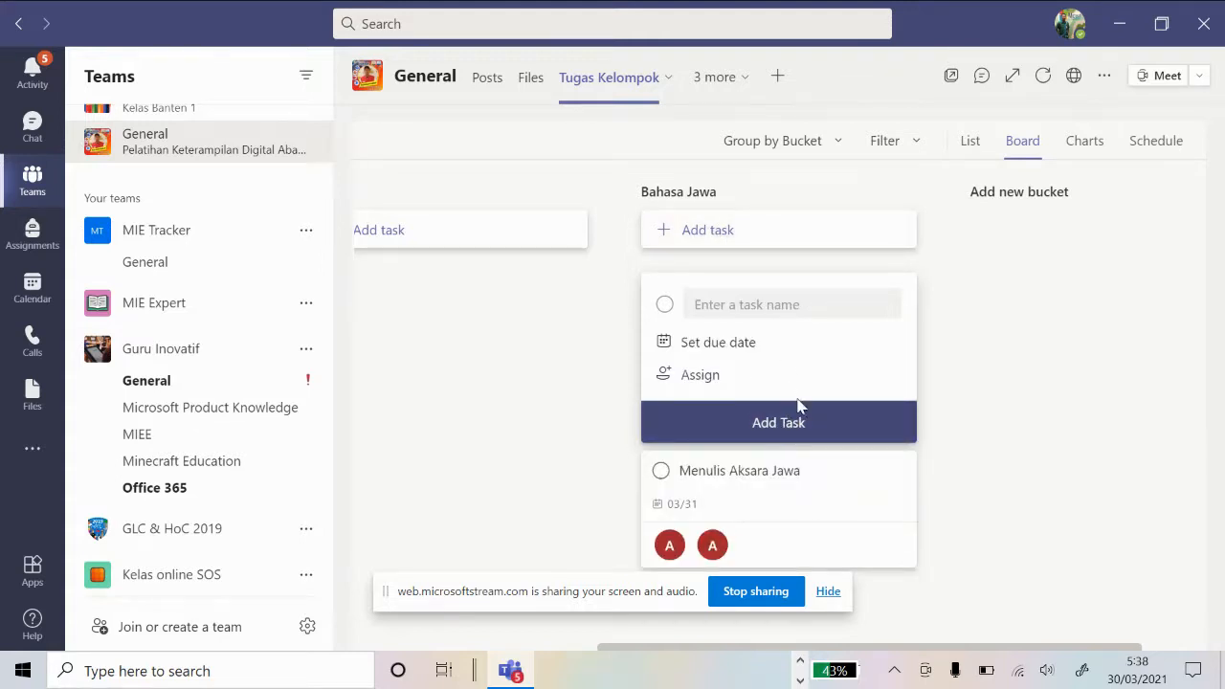
- Start a second task in the Bahasa Jawa bucket named Membuat Geguritan with a due date of March 31, 2021
click(744, 298)
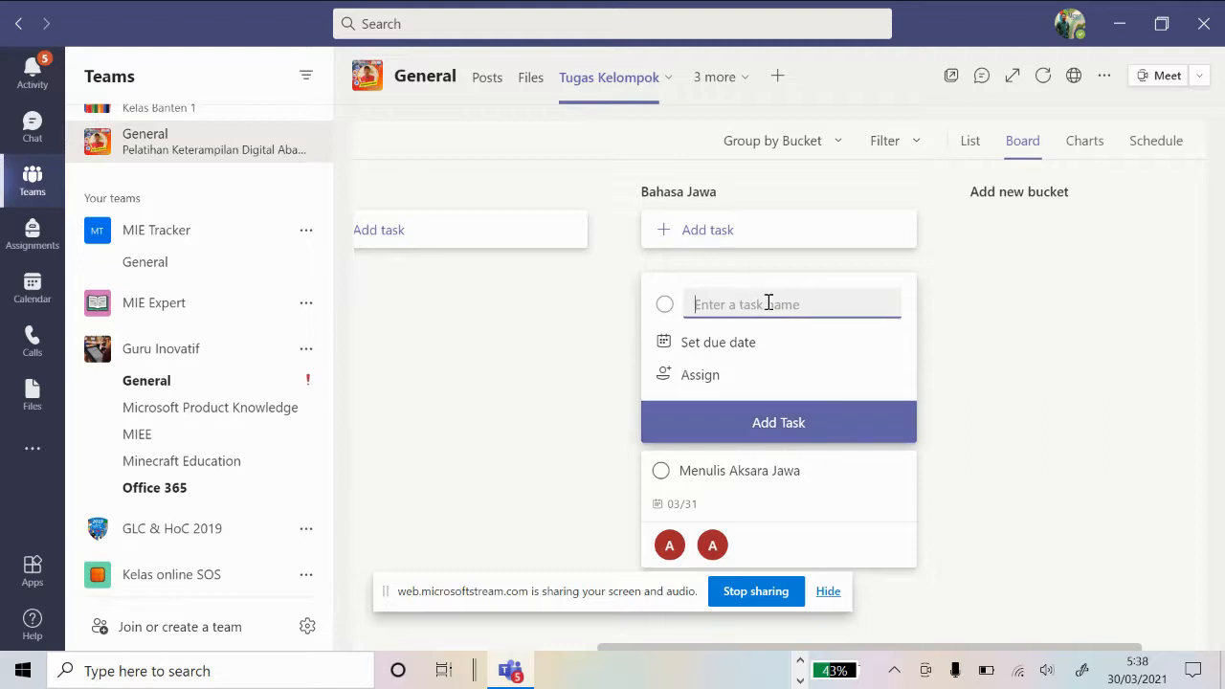
text(Membuat Gag)
click(737, 343)
click(757, 545)
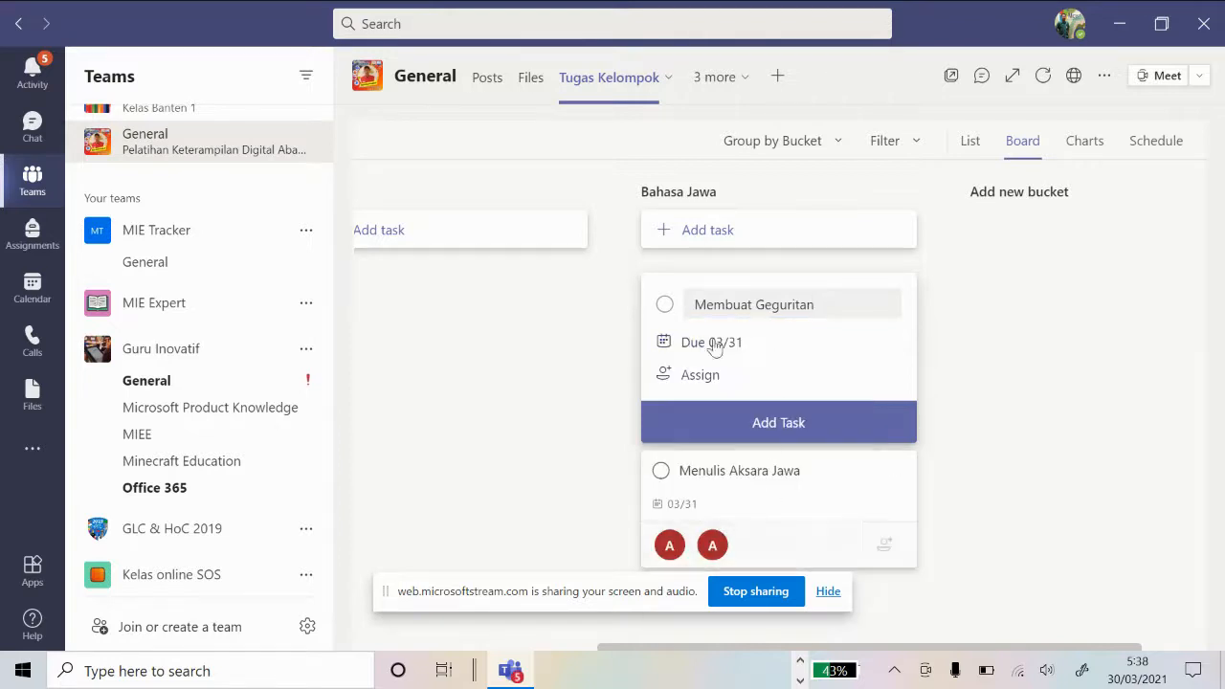
- Assign the third and fourth listed team members to the Membuat Geguritan task and close the member list
click(703, 376)
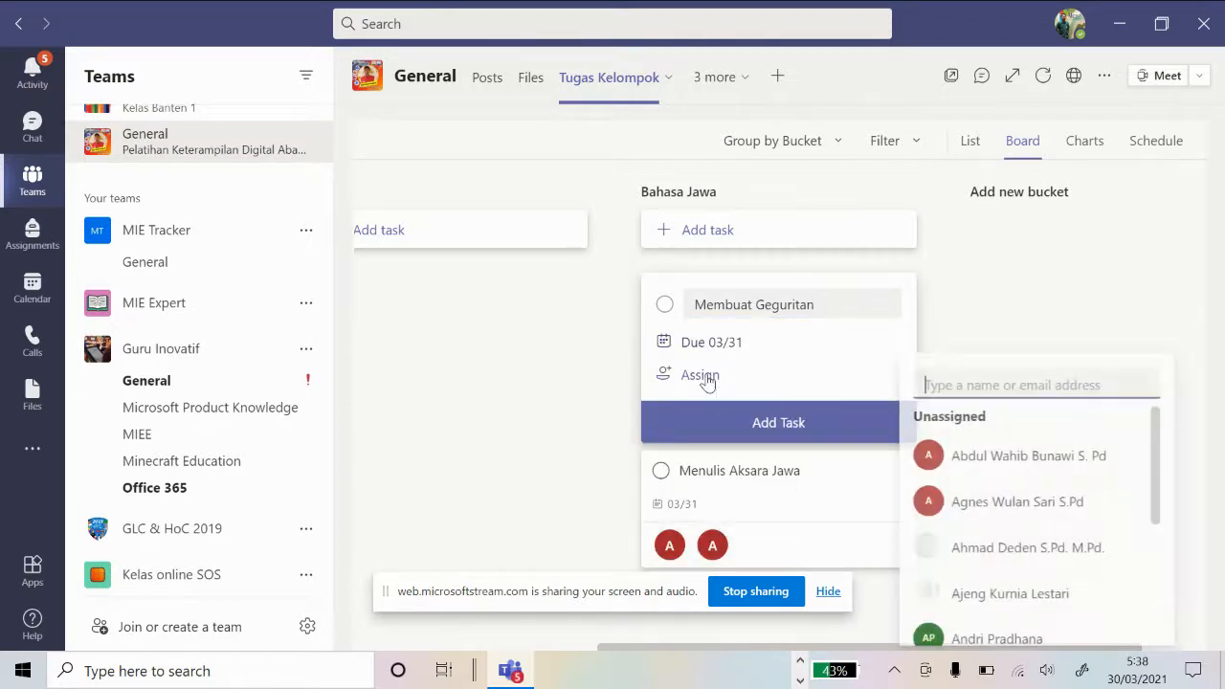
click(1012, 544)
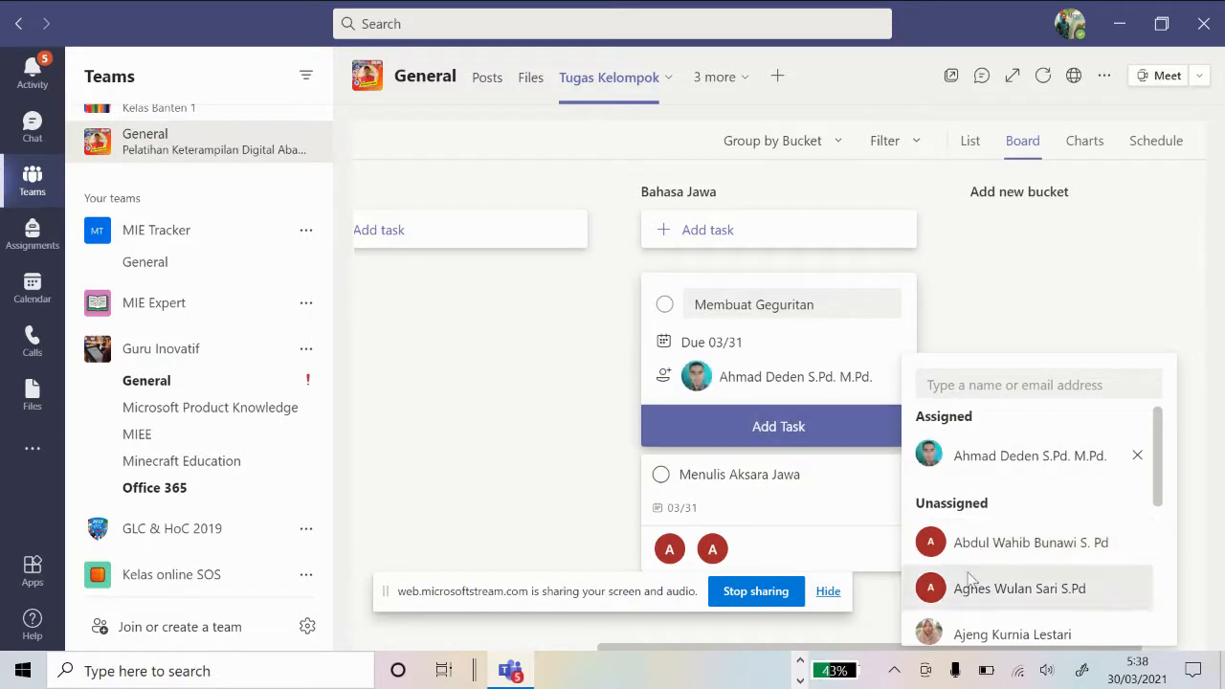
click(1005, 628)
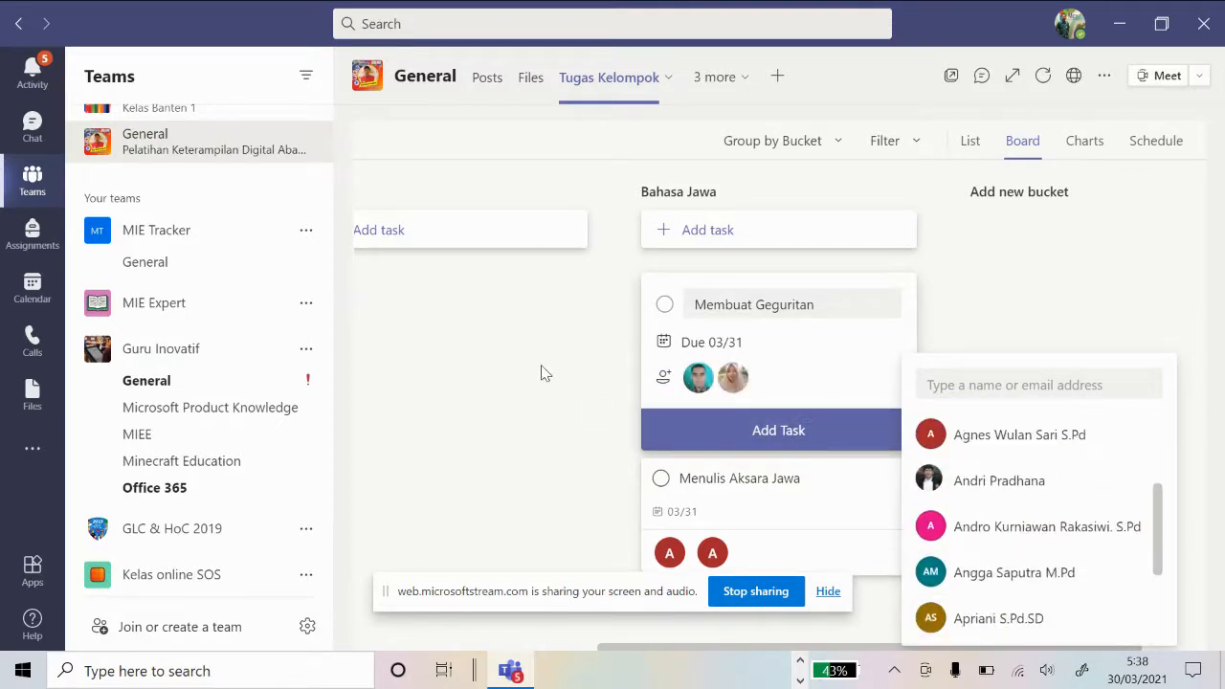
click(565, 371)
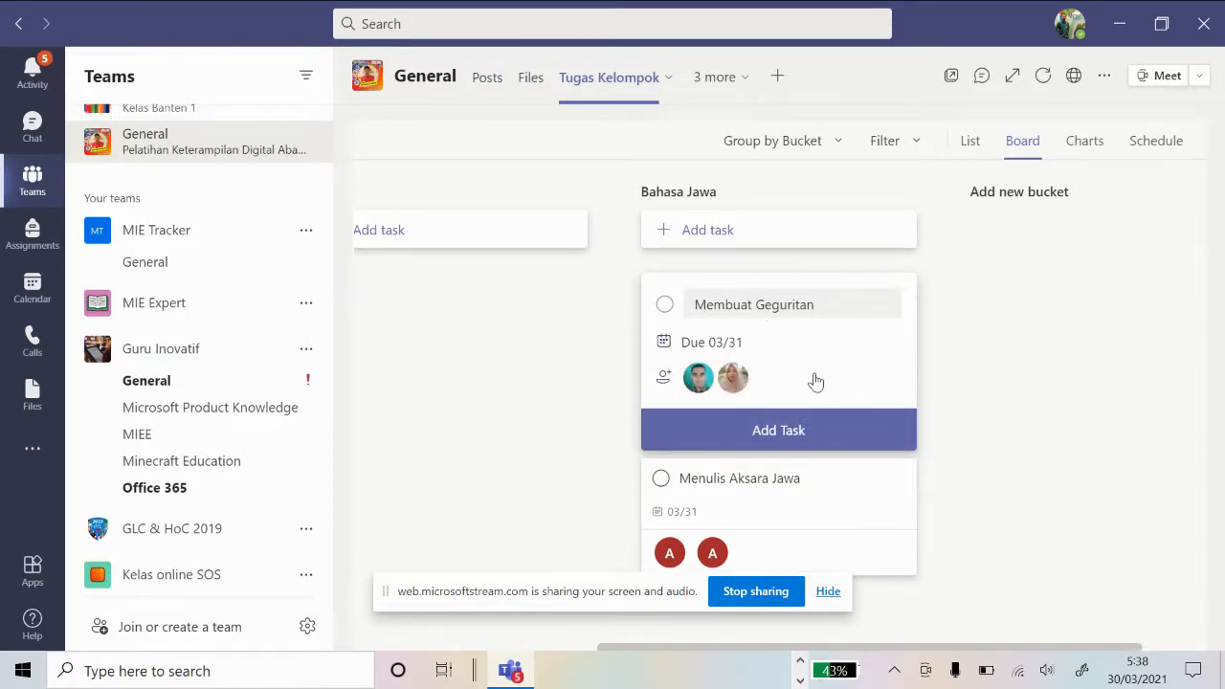
- Start a task named Menggambar Objek in the SBdP bucket and set its due date to March 31, 2021
click(384, 236)
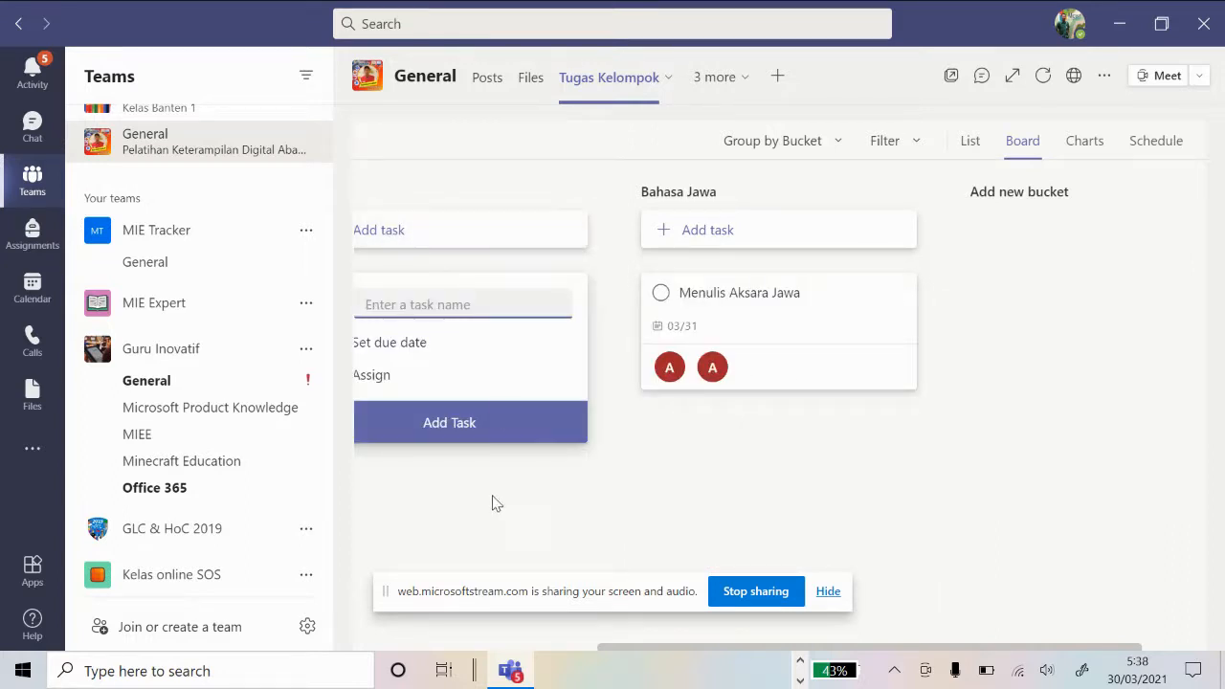
click(419, 495)
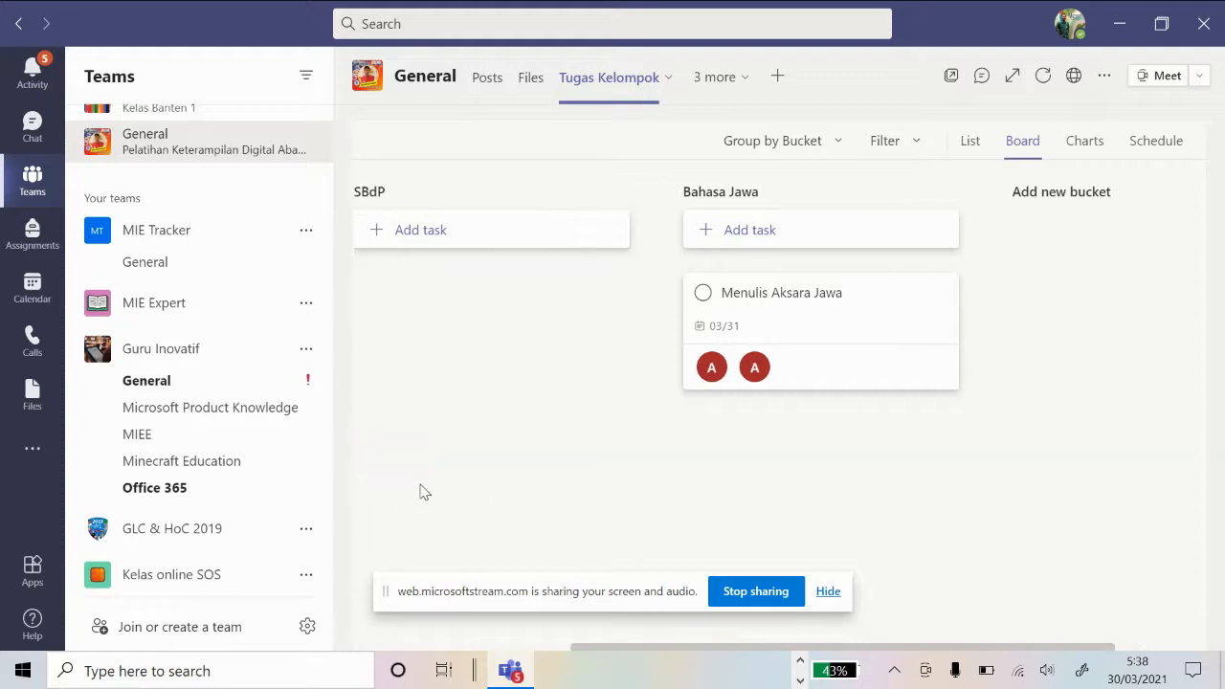
click(406, 232)
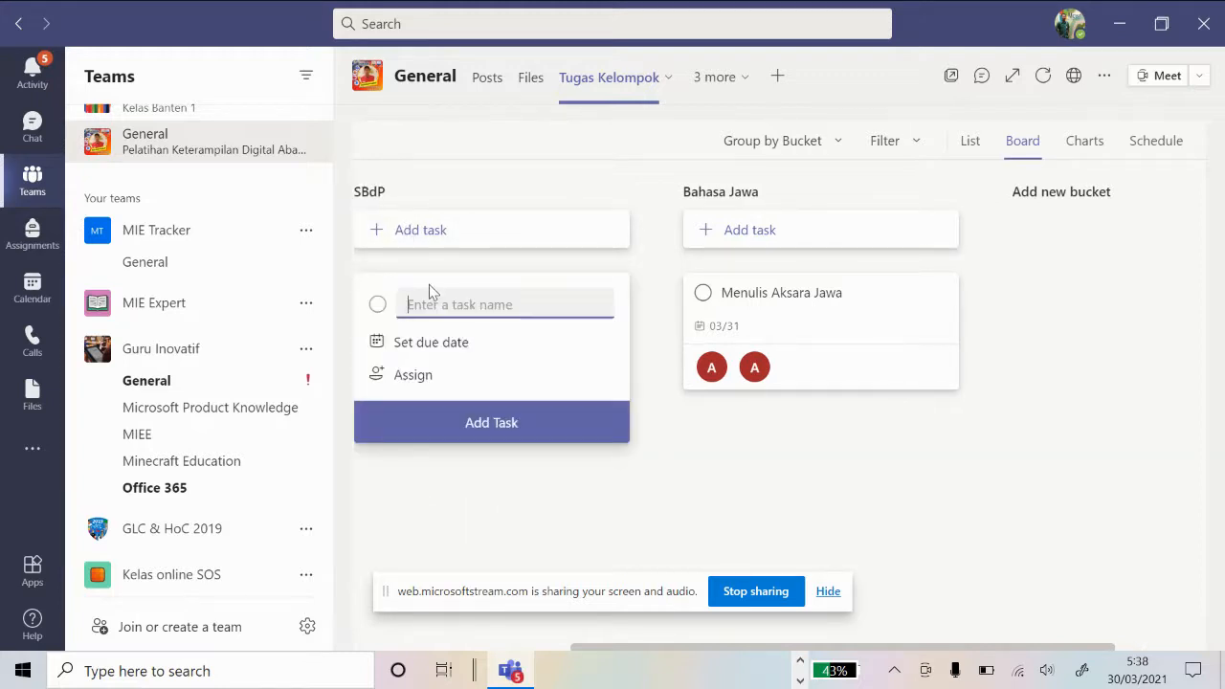
text(Membuat)
double_click(430, 292)
text(Menggambar Objek)
click(430, 342)
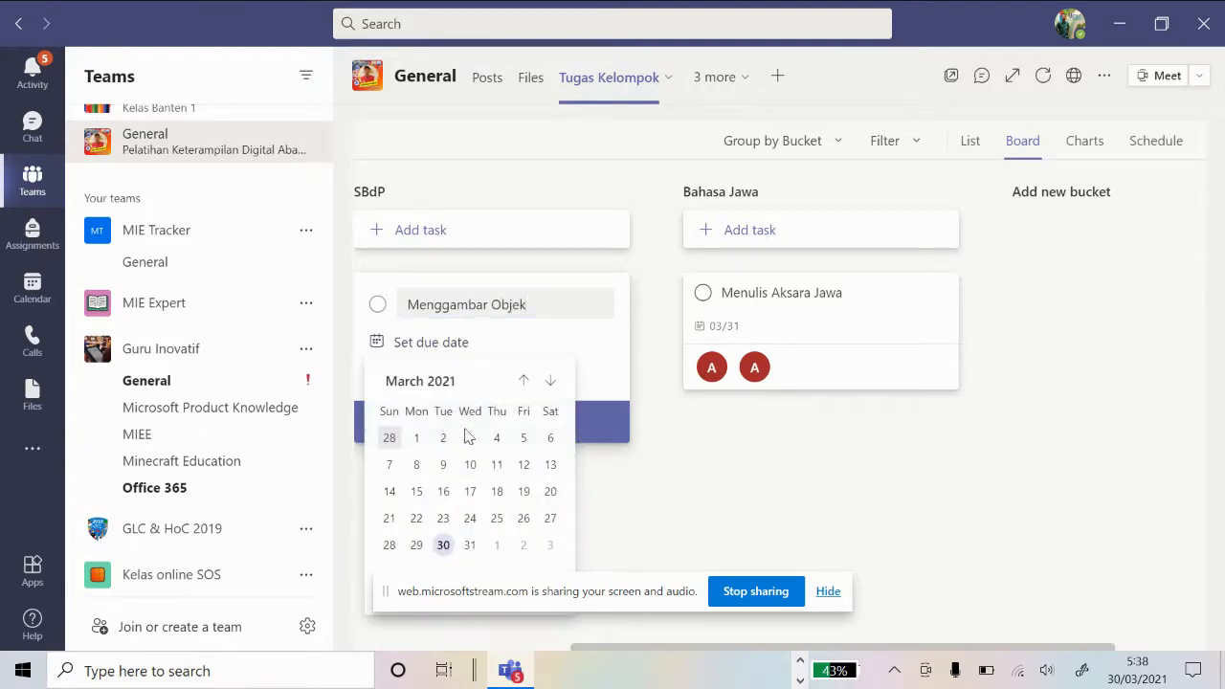
click(468, 545)
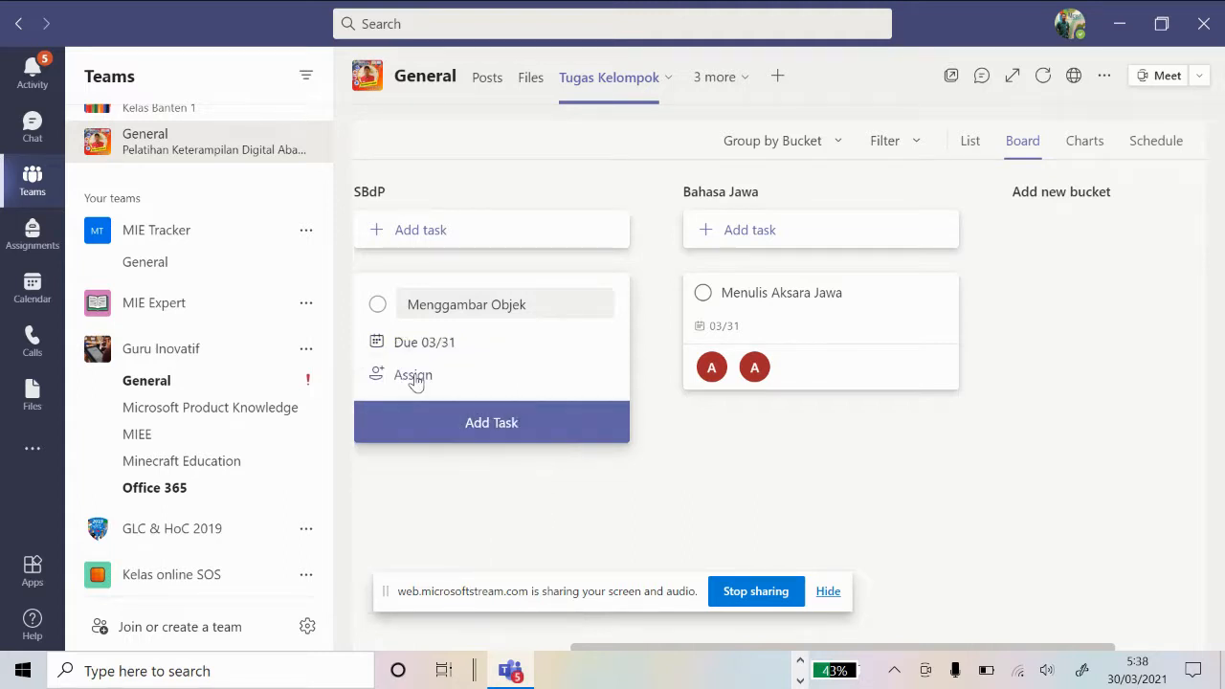
- Assign the sixth and seventh listed team members to Menggambar Objek, add the task to the SBdP bucket, and dismiss the blank task form
click(414, 378)
scroll(773, 522, down, 3)
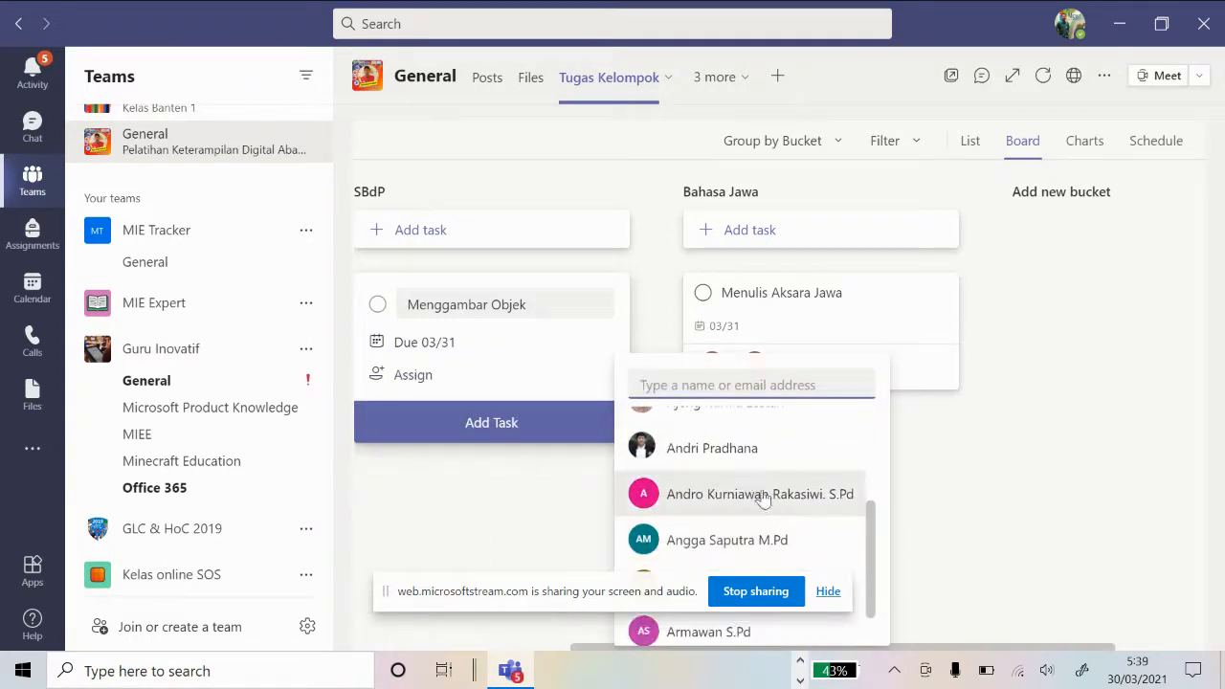
click(753, 498)
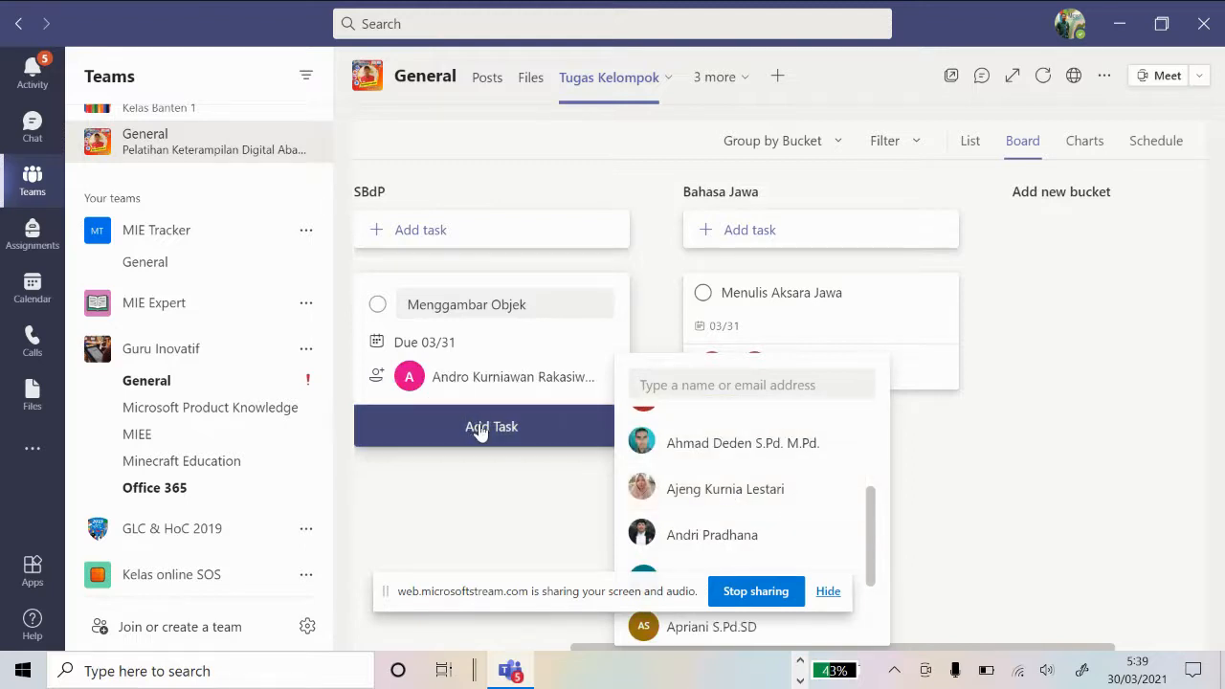
scroll(768, 536, down, 2)
click(745, 493)
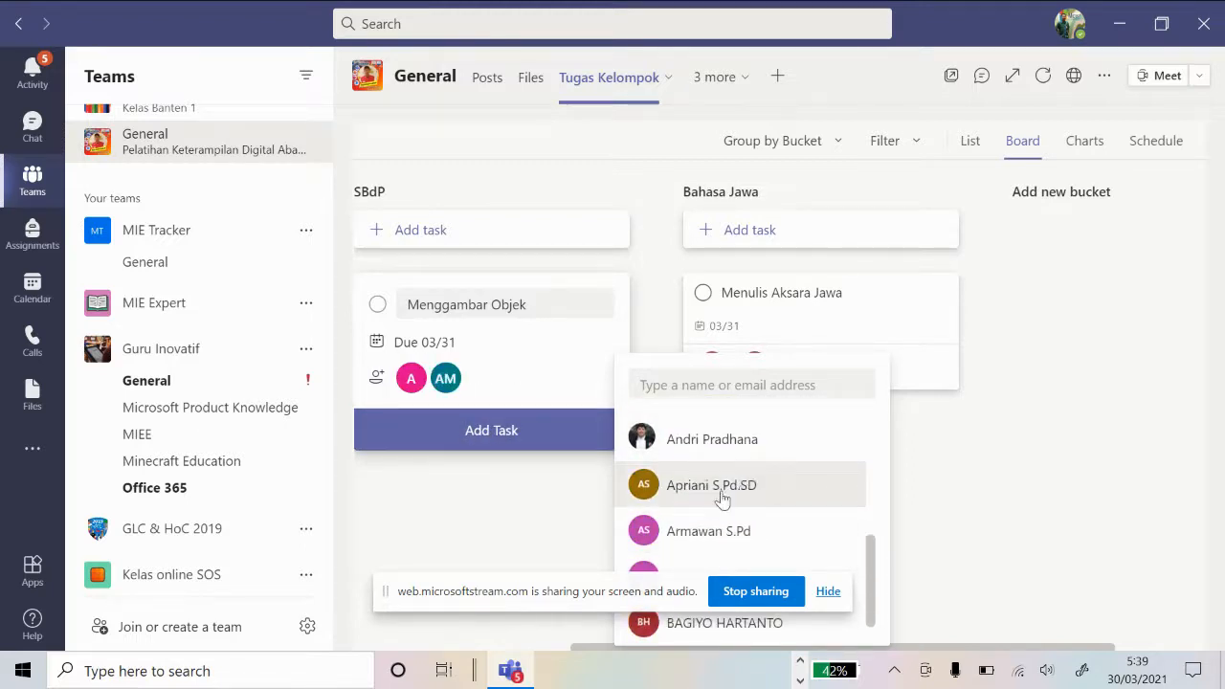
click(495, 507)
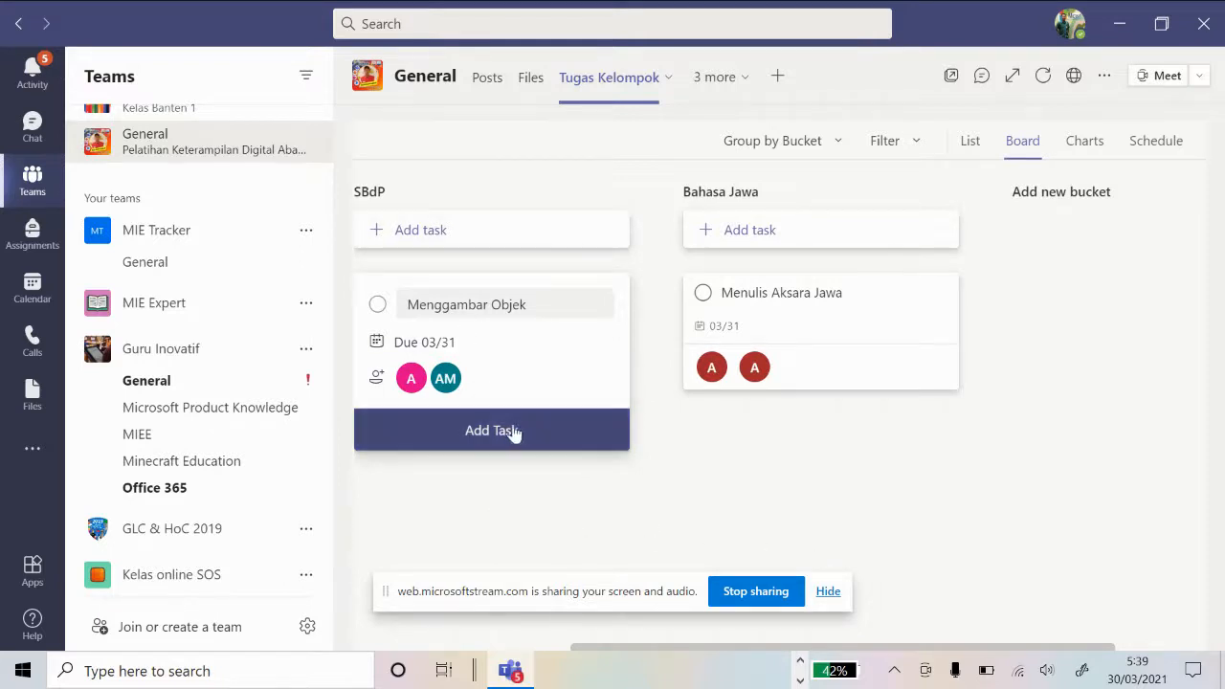
click(460, 438)
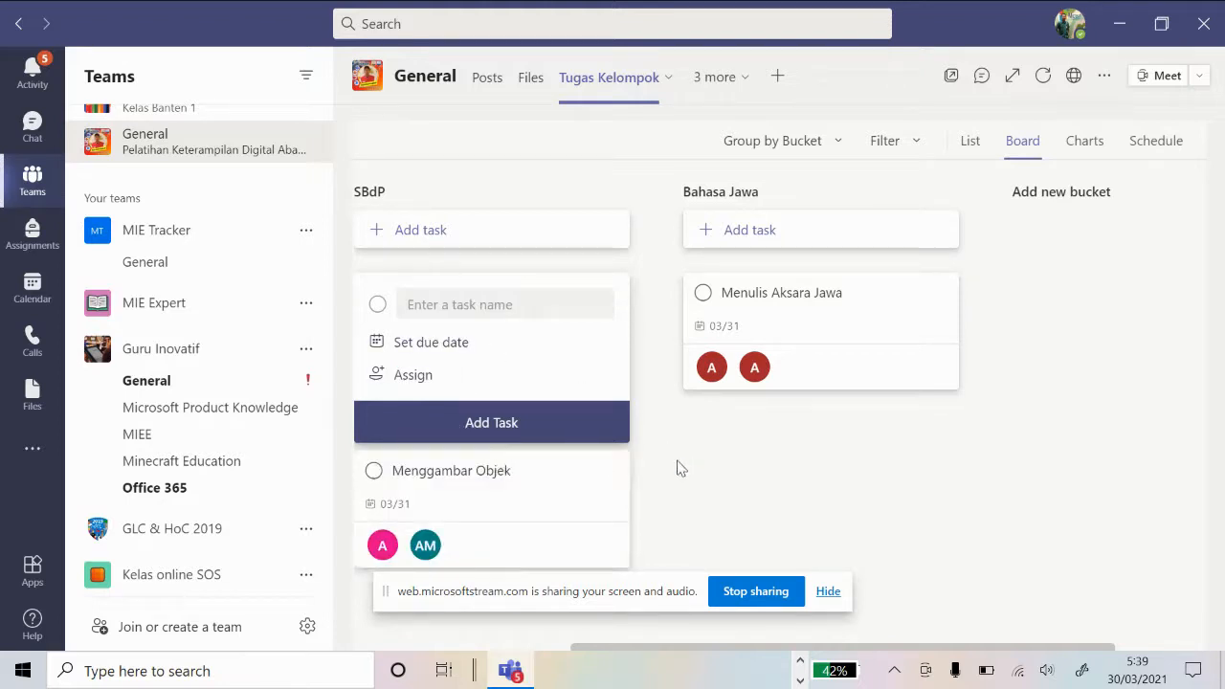
click(703, 485)
- Start a task named Membuat Pantun in the Bahasa Indonesia bucket and set its due date to March 31, 2021
key(Left)
key(Left)
key(Left)
key(Left)
key(Left)
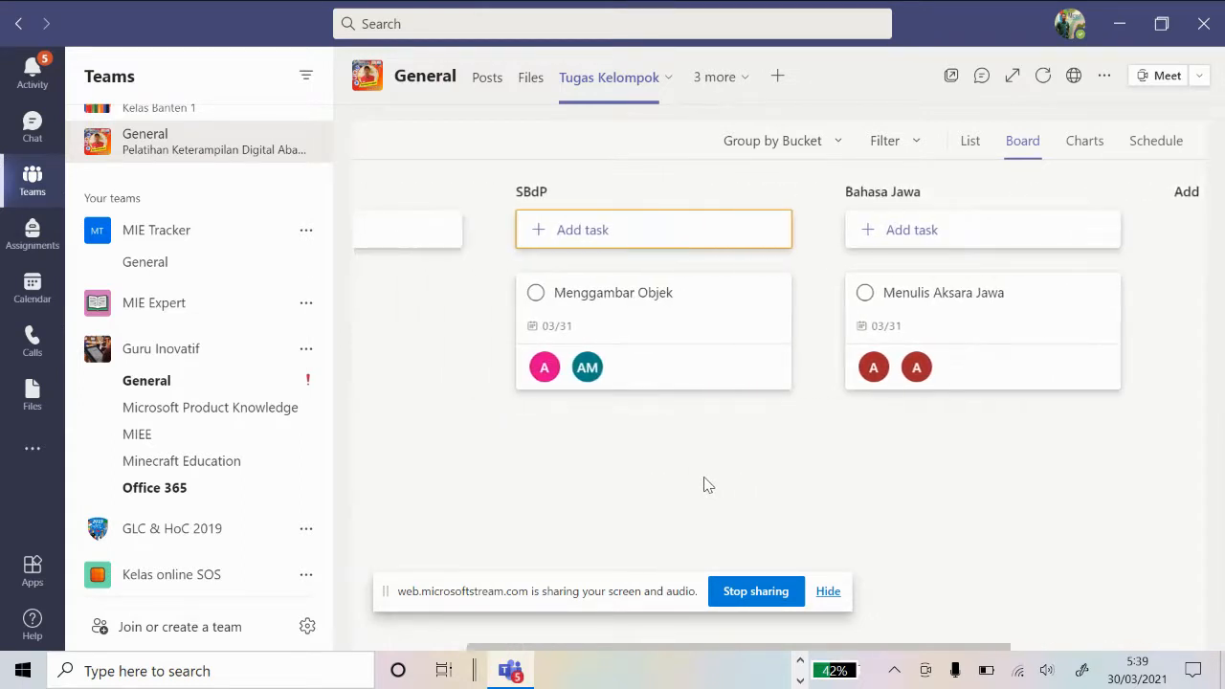
key(Left)
key(Left)
key(Left)
key(Left)
key(Left)
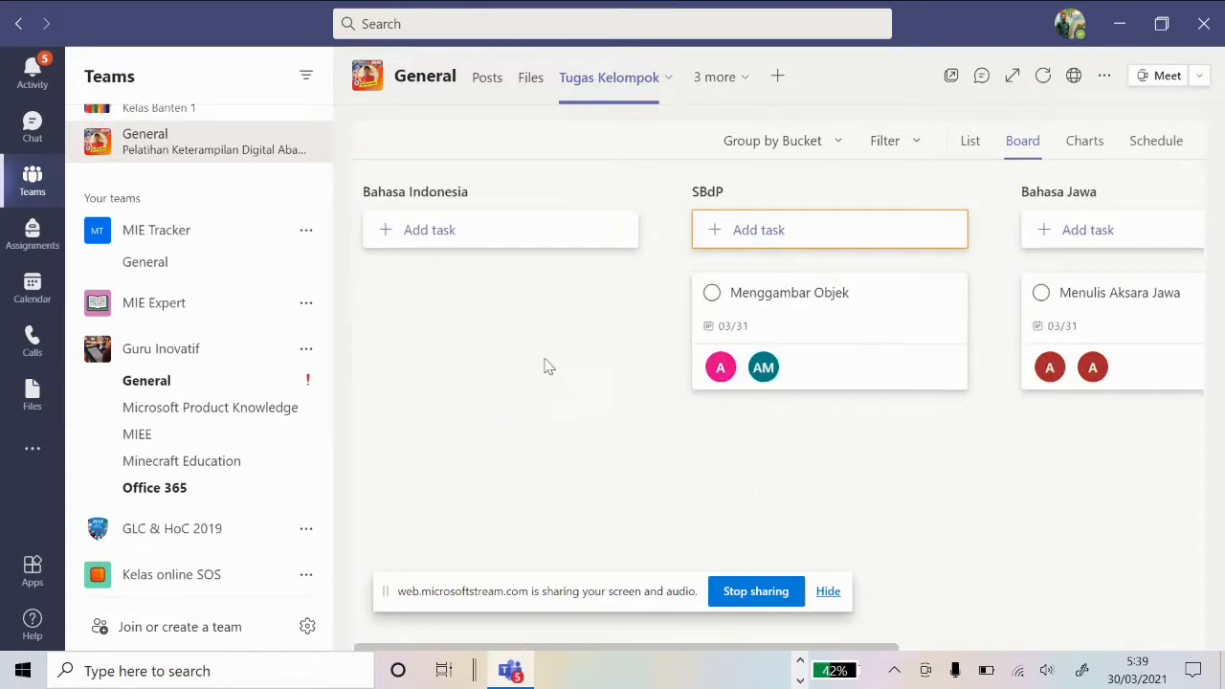
click(412, 231)
text(Me)
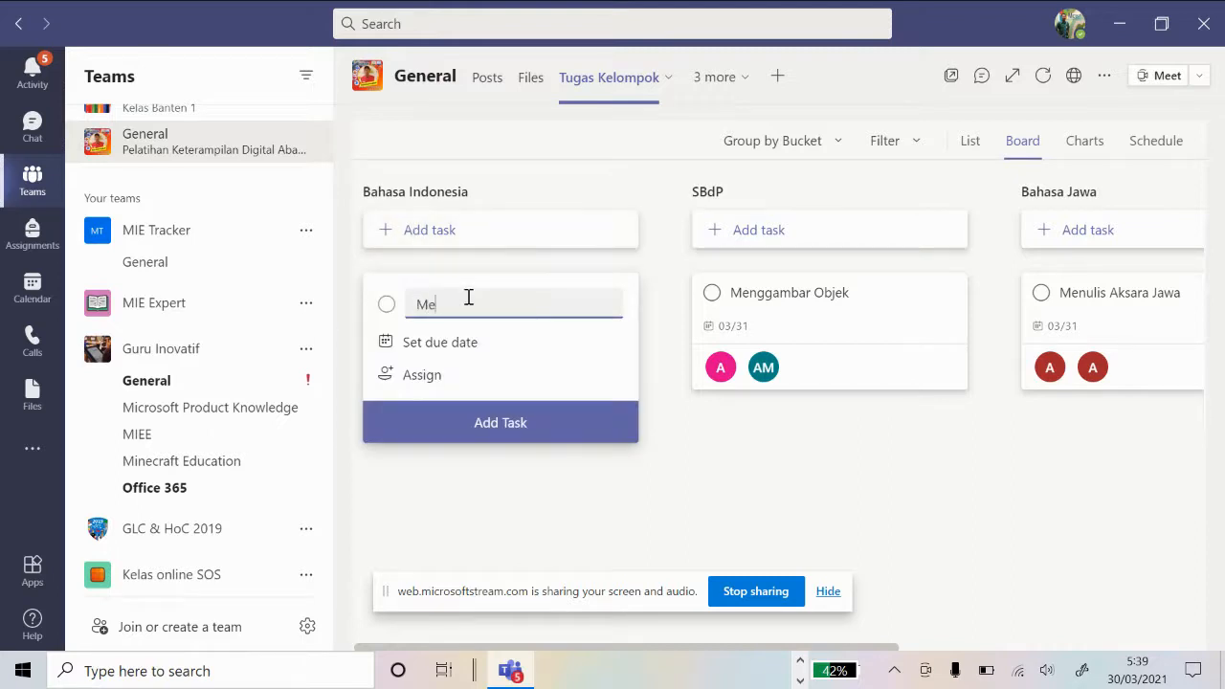
text(n)
key(BackSpace)
text(mbuat Pantun)
click(445, 345)
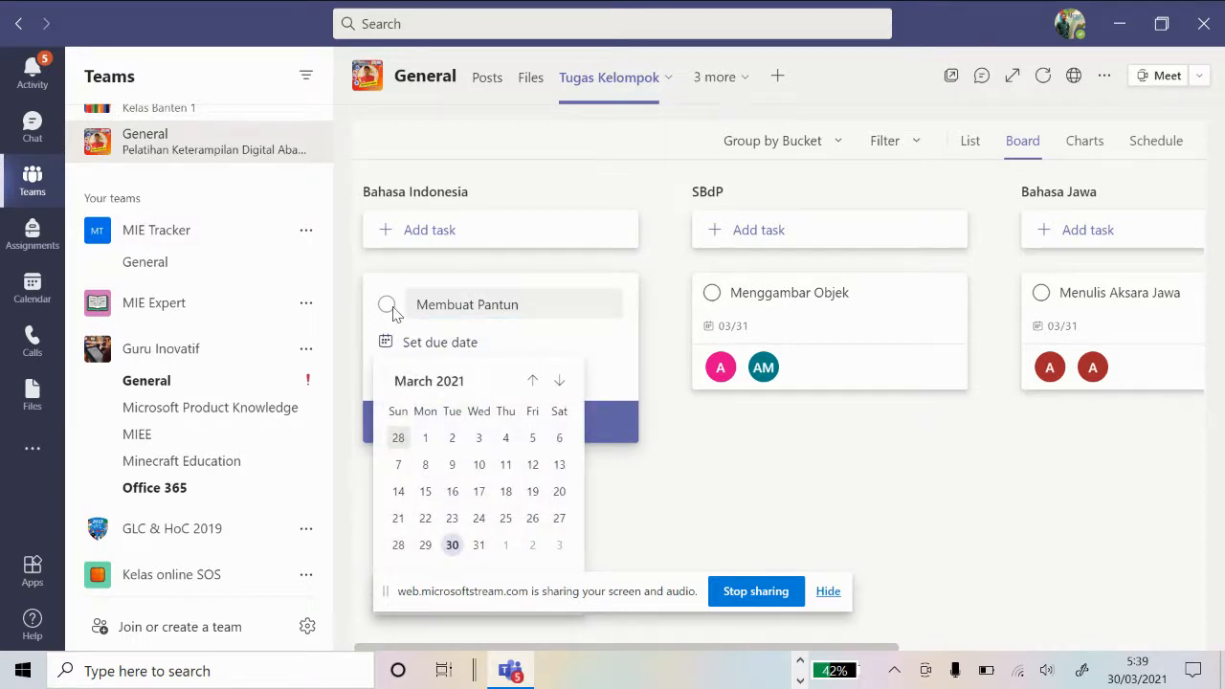
click(393, 307)
click(435, 349)
click(479, 544)
- Assign the tenth and eighth team members in the list to the Membuat Pantun task and close the member list
click(423, 379)
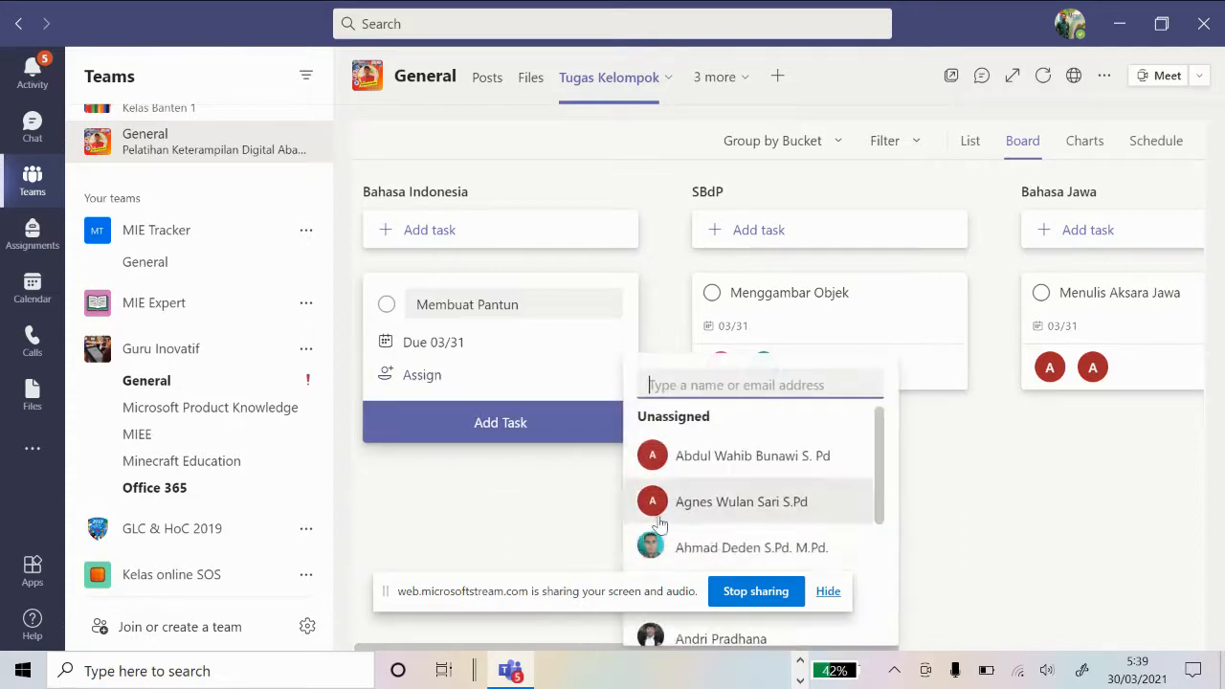
scroll(658, 523, down, 6)
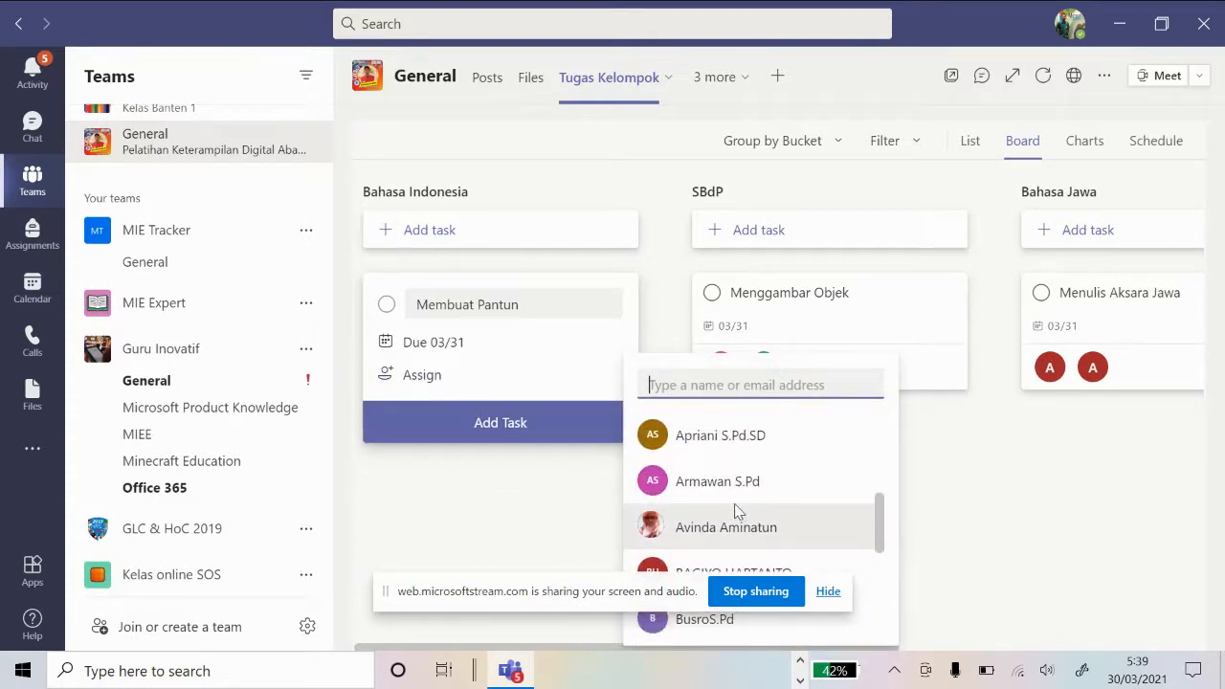
click(733, 524)
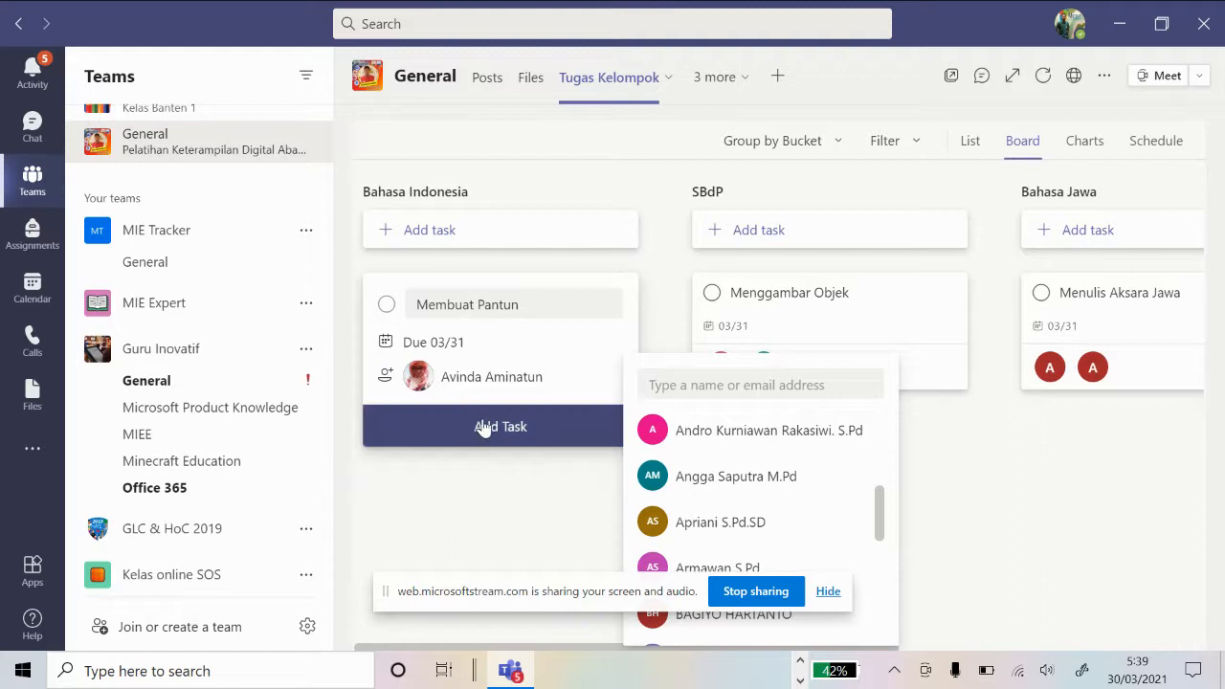
click(392, 379)
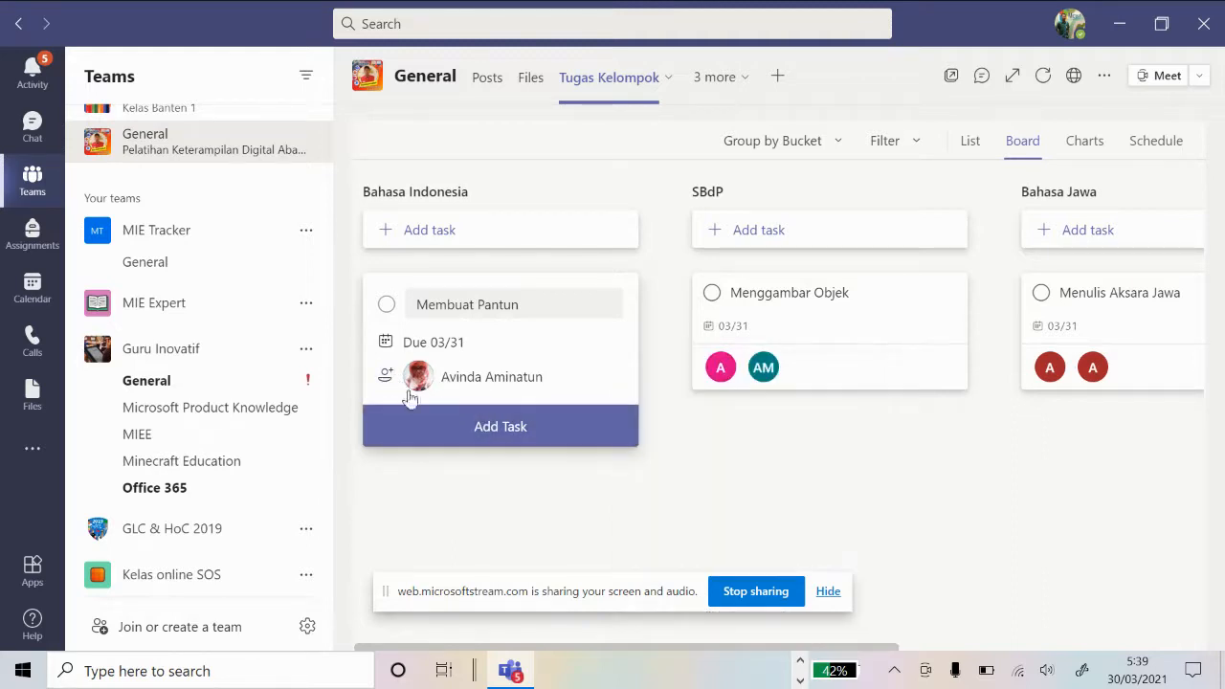
click(385, 379)
scroll(717, 521, down, 5)
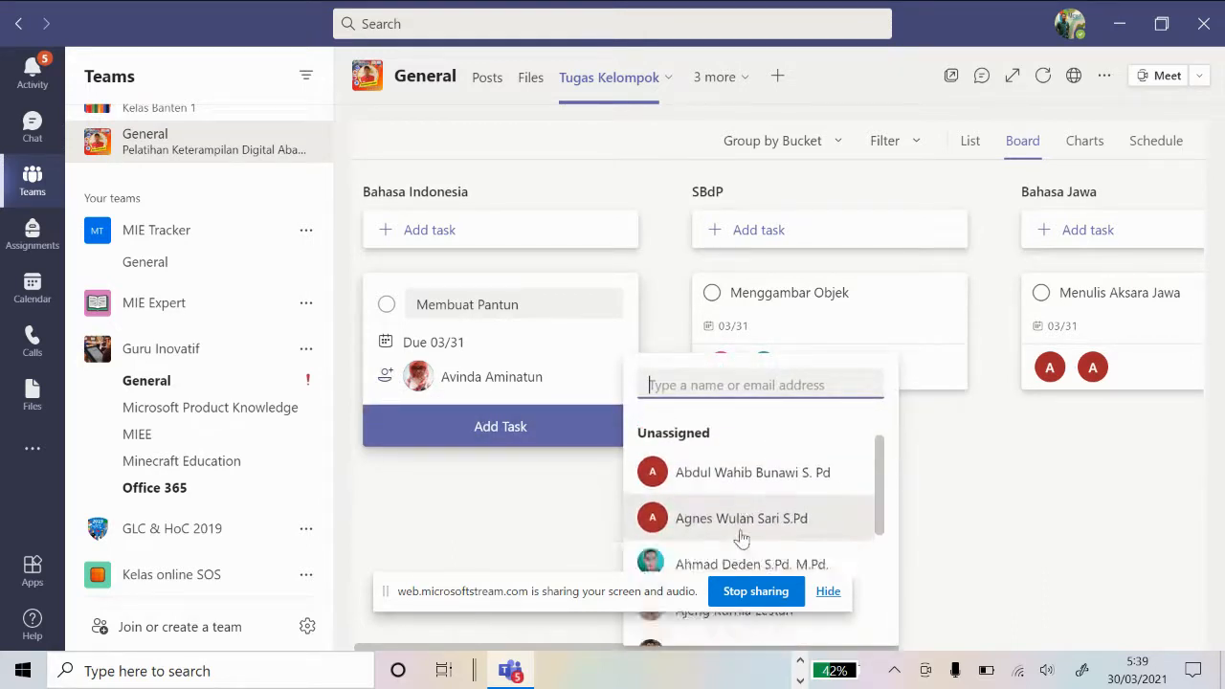
scroll(744, 531, down, 4)
scroll(738, 511, up, 2)
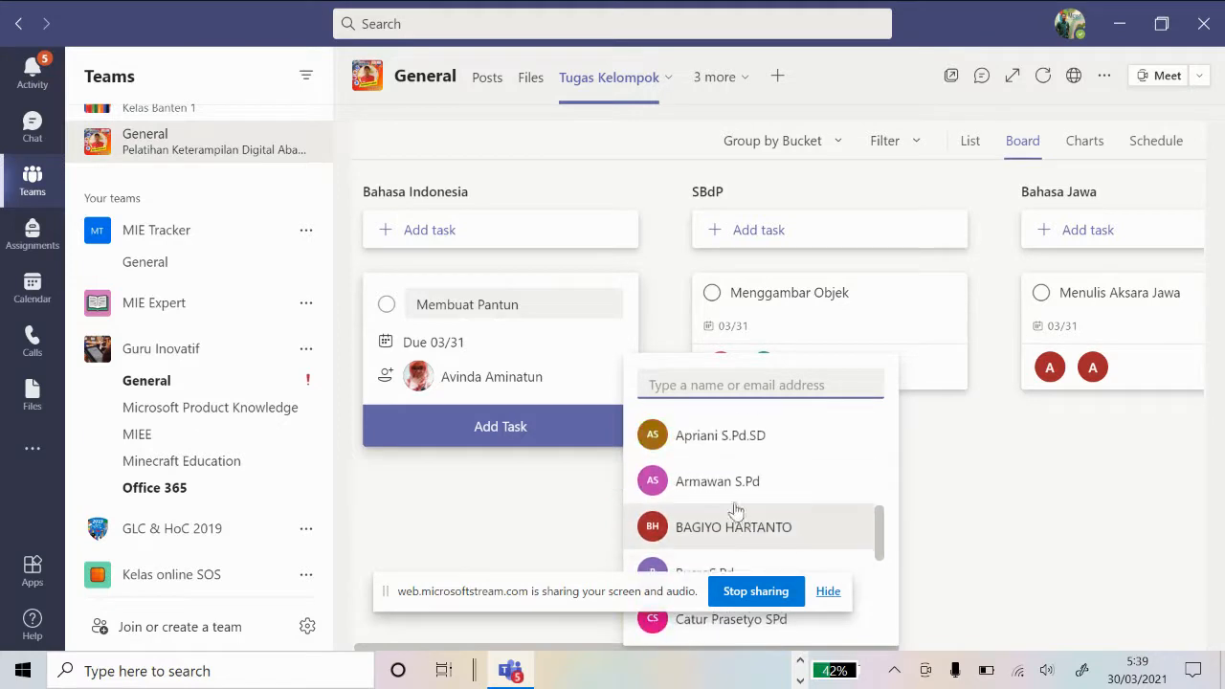
click(733, 438)
click(478, 484)
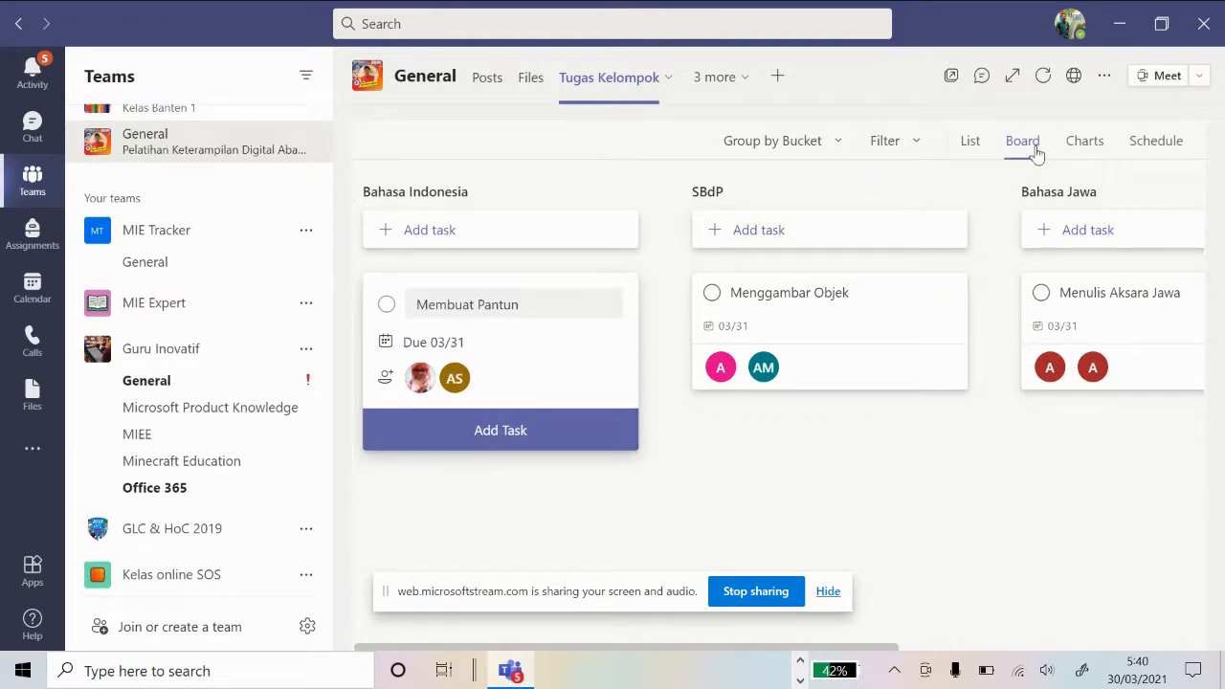
- Review the plan in the List, Charts and Schedule views, and return to the Board view
click(972, 144)
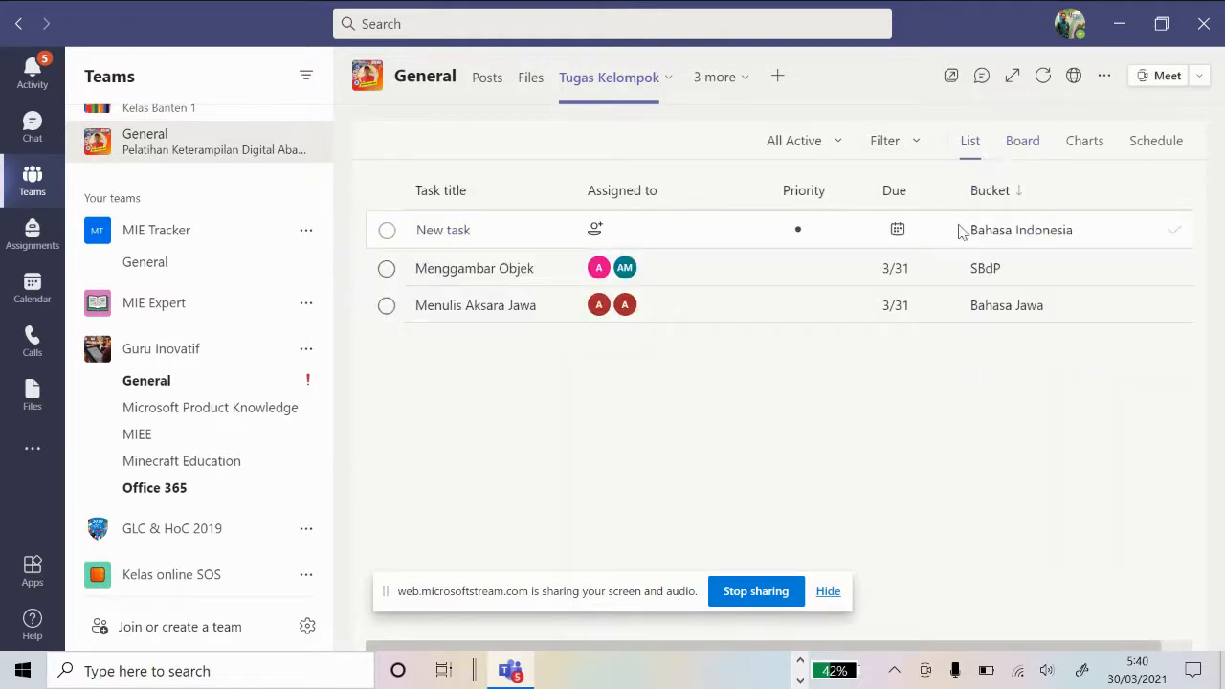
click(1019, 146)
click(1079, 146)
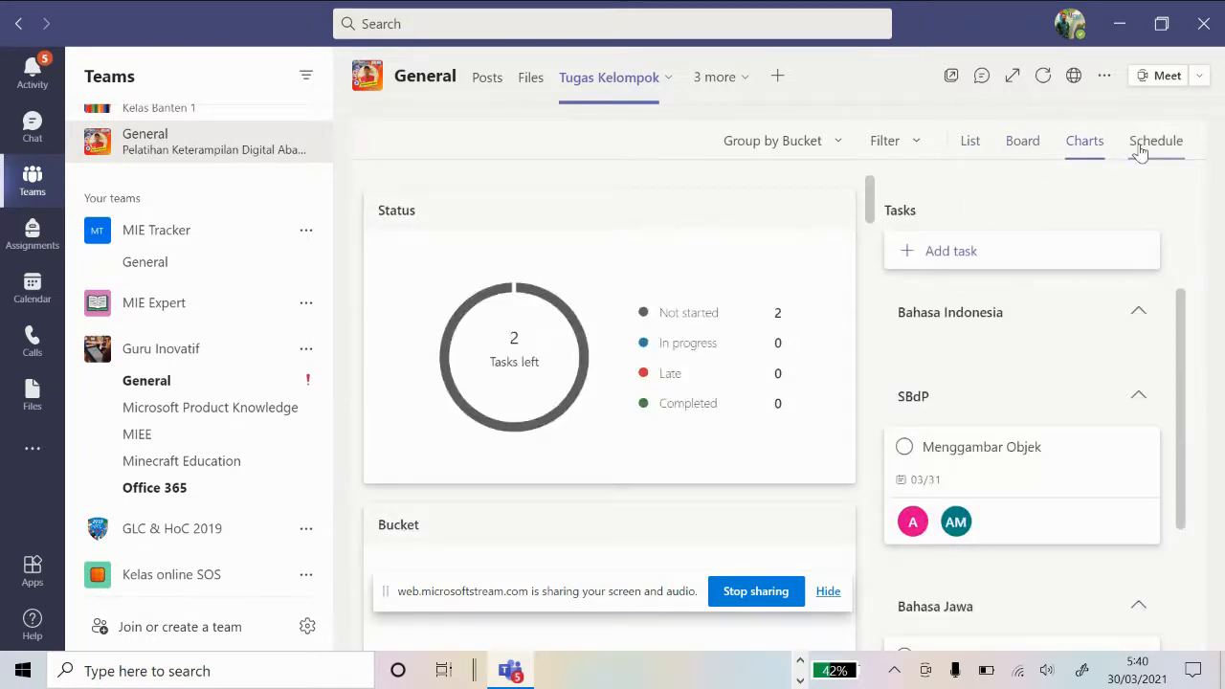
click(1141, 151)
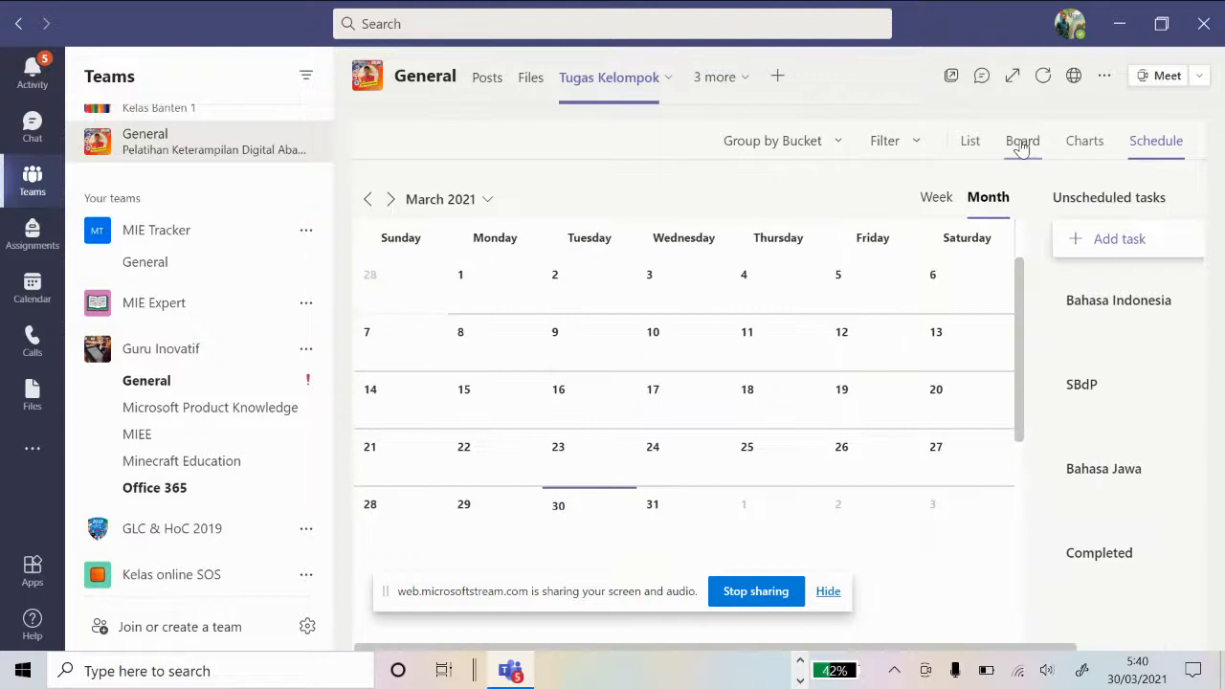
click(1022, 143)
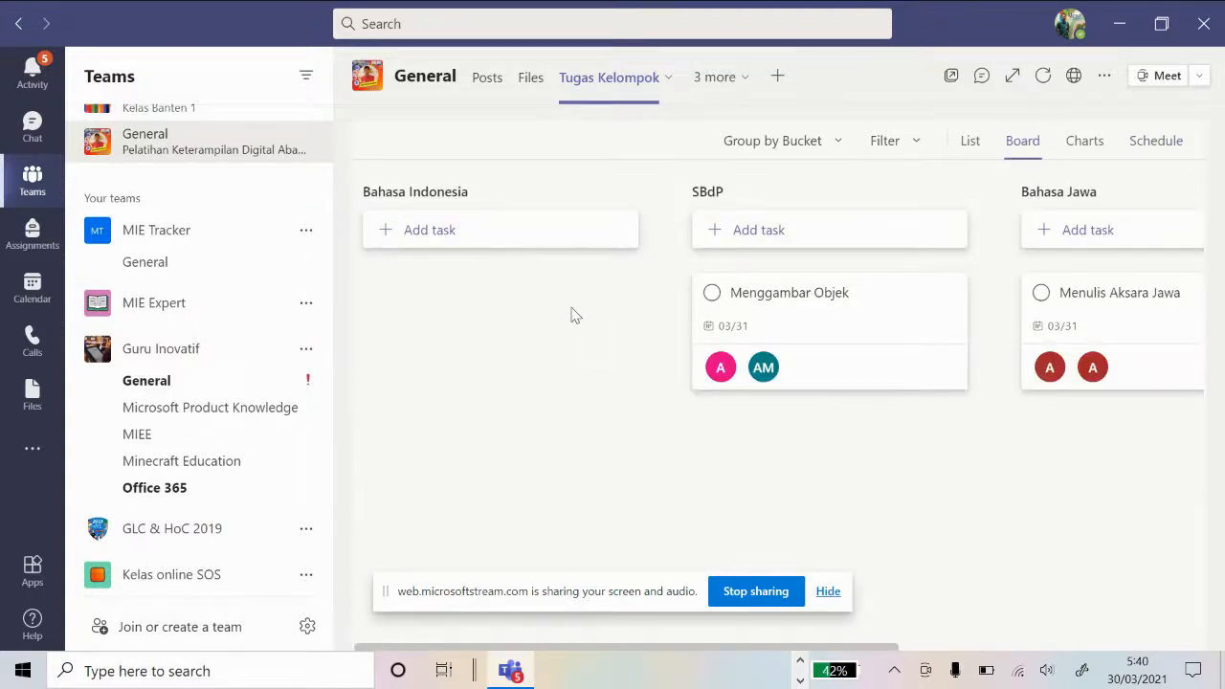
- Start a task named Membuat Puisi in the Bahasa Indonesia bucket and set its due date to March 31, 2021
click(425, 238)
text(Membuat Puisi)
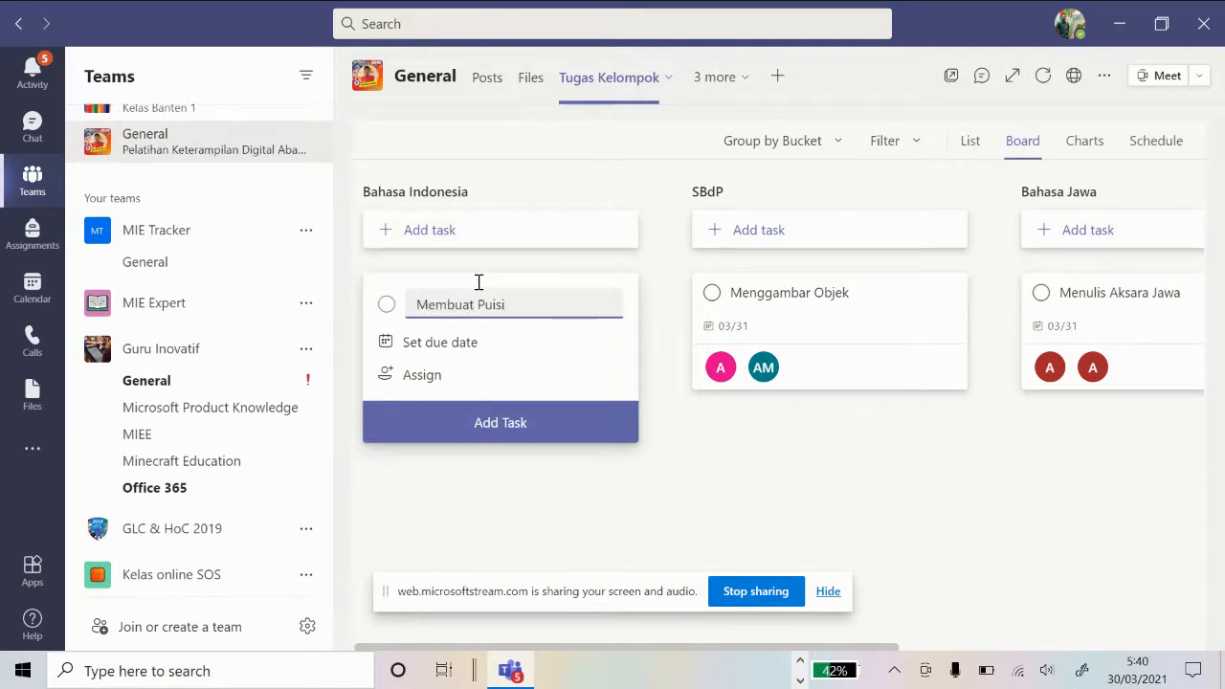
click(421, 342)
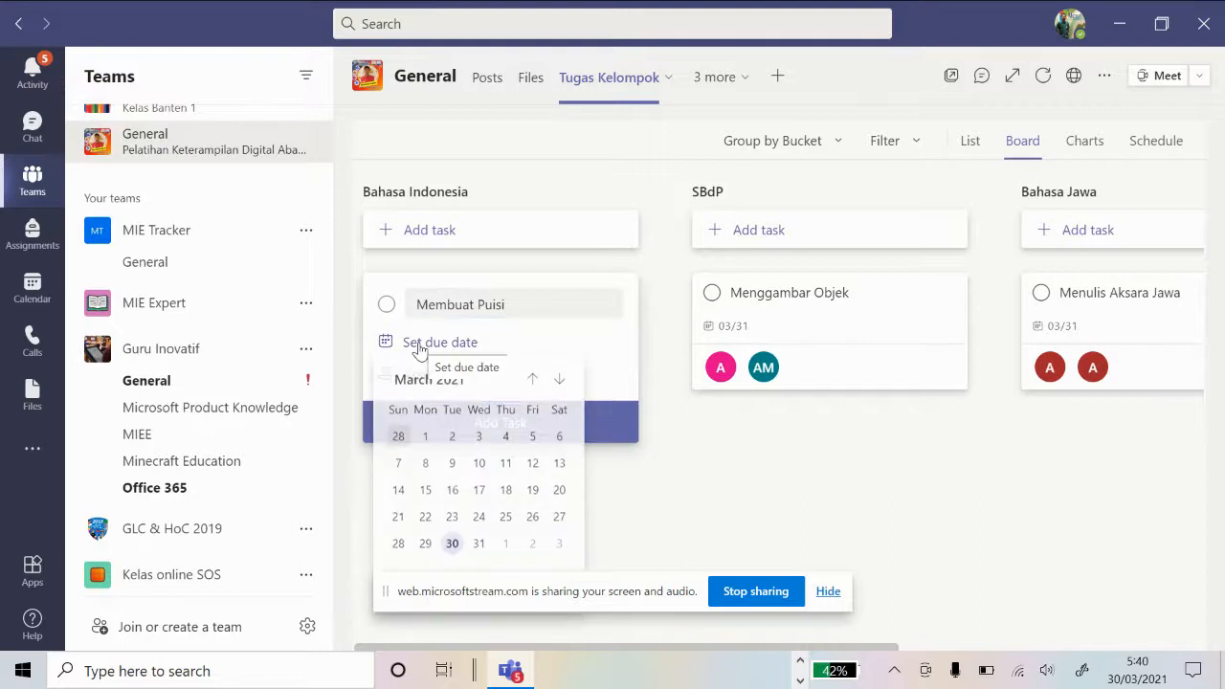
click(479, 546)
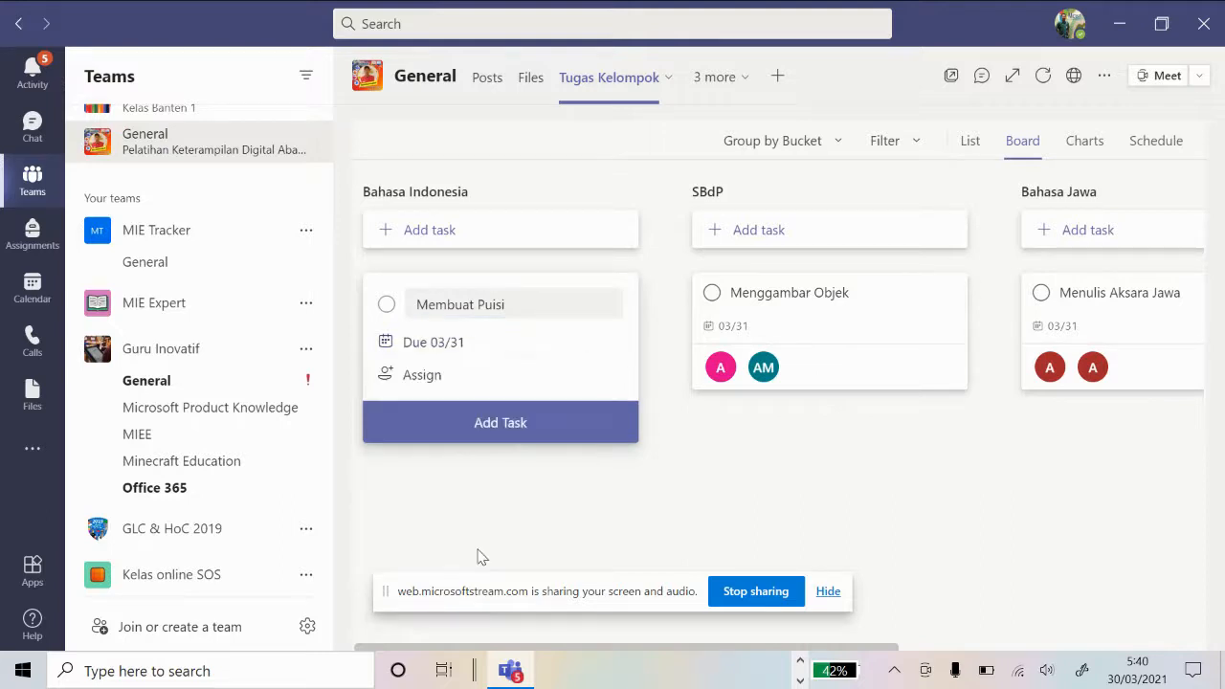
- Assign the team member with the brown AS avatar to the Membuat Puisi task and add it to the Bahasa Indonesia bucket
click(419, 377)
scroll(756, 512, down, 5)
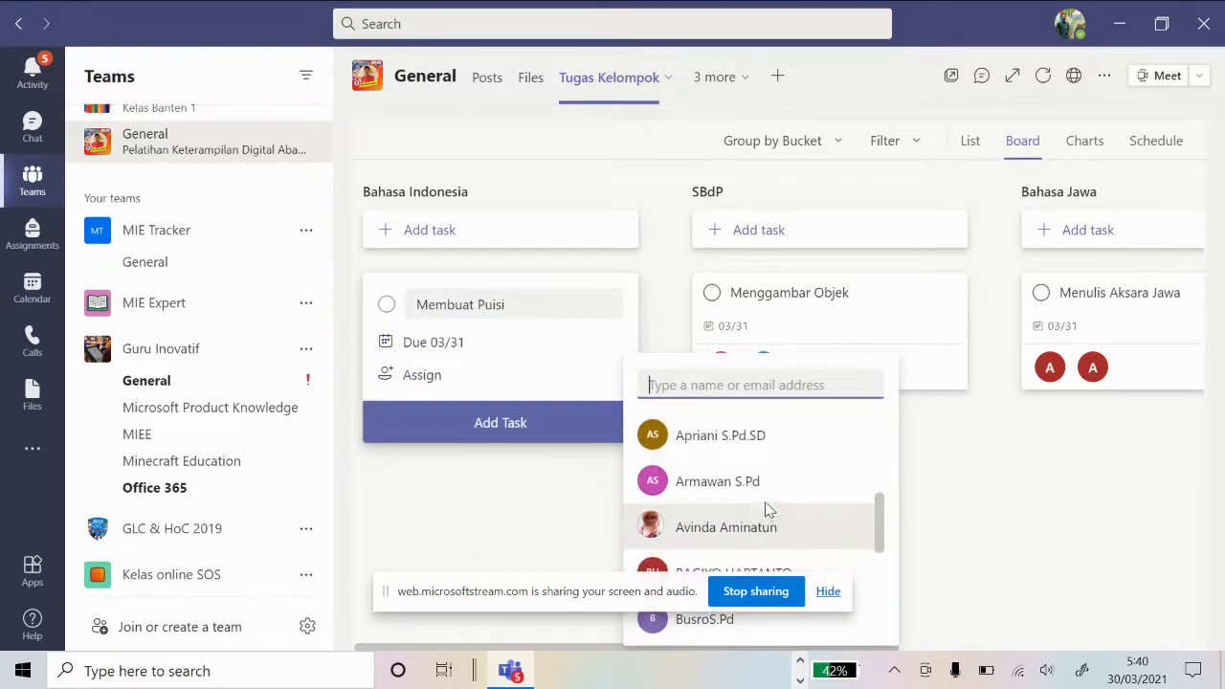
click(754, 442)
click(478, 423)
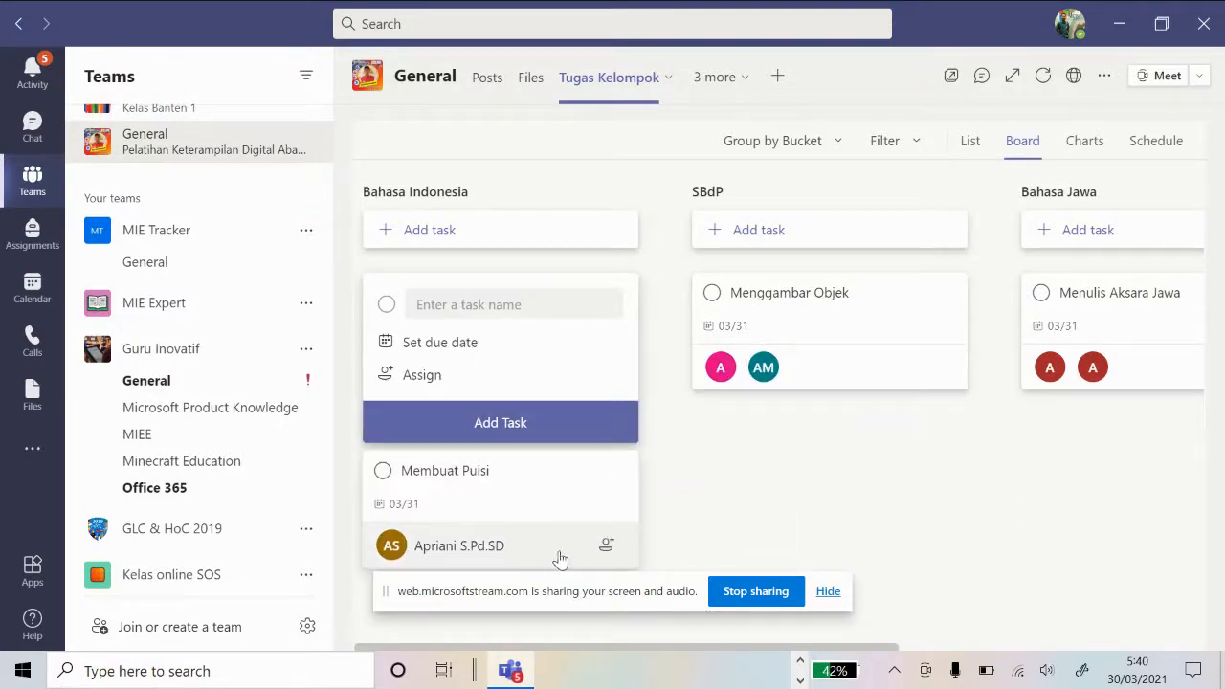
click(615, 548)
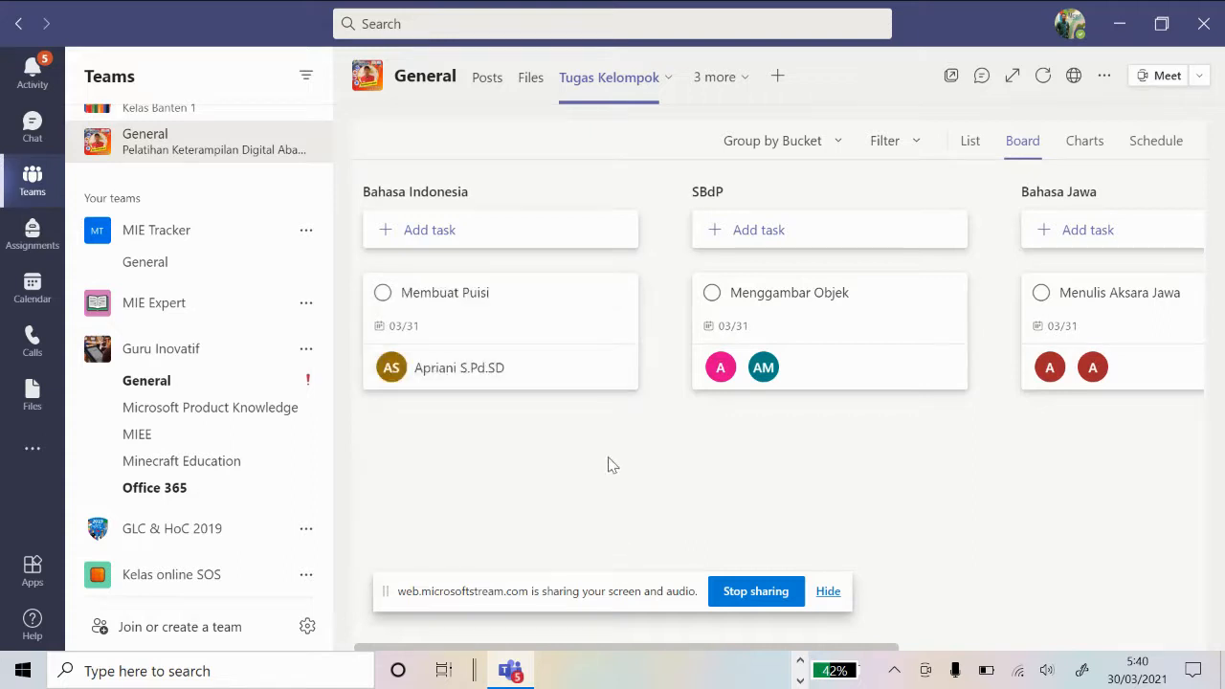
- Review the details of the Membuat Puisi task and close them
click(468, 342)
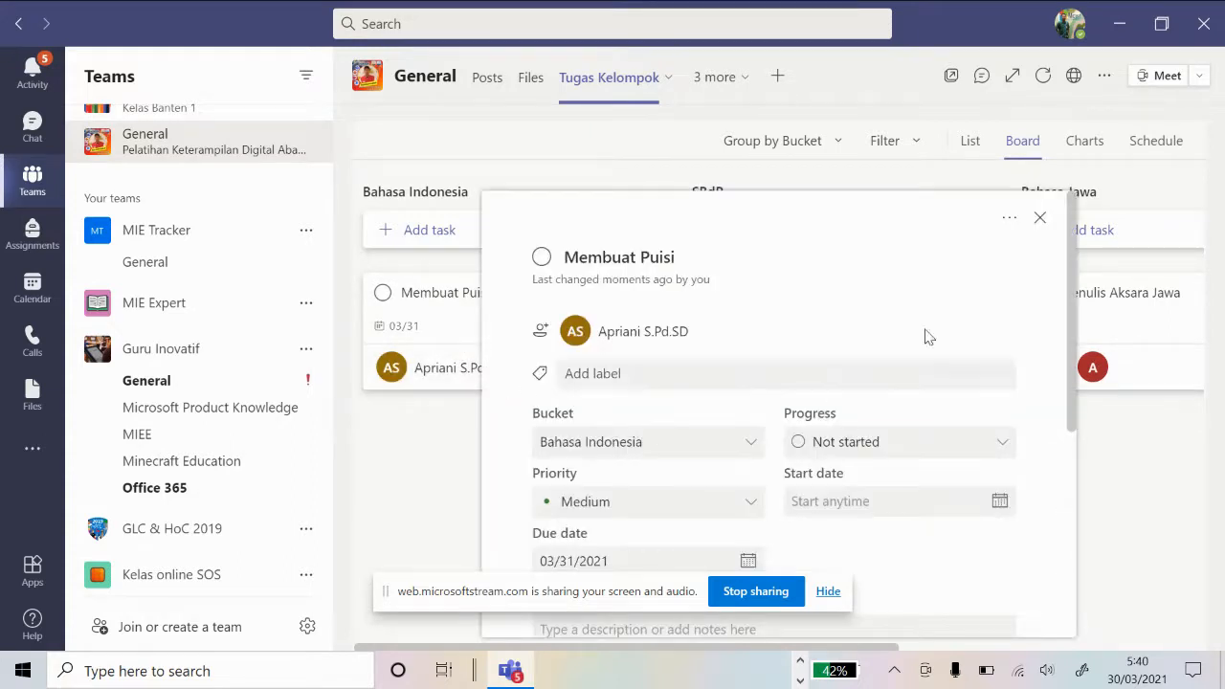
click(1040, 218)
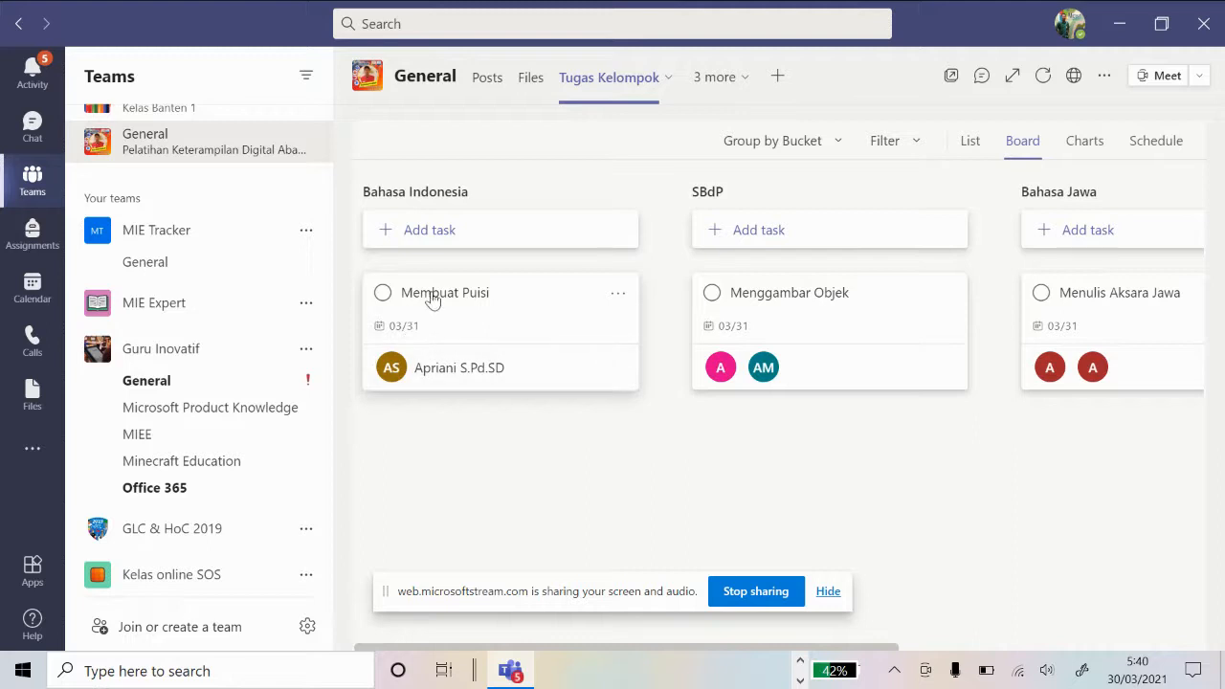
click(476, 299)
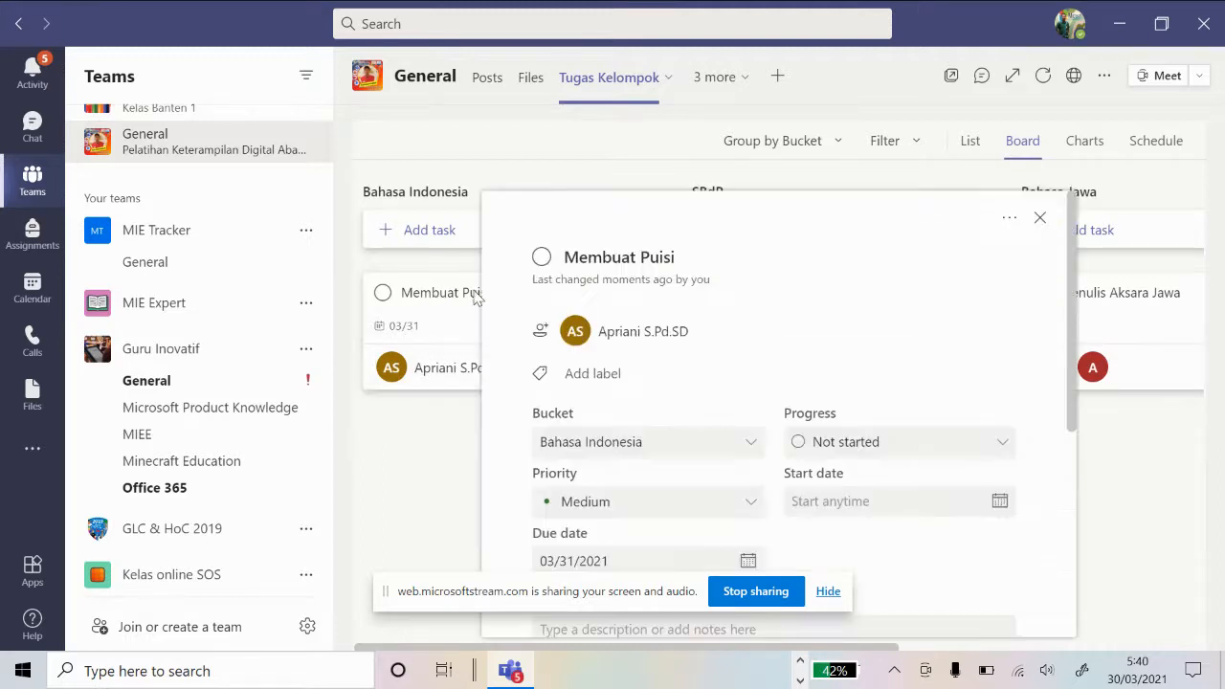
click(432, 440)
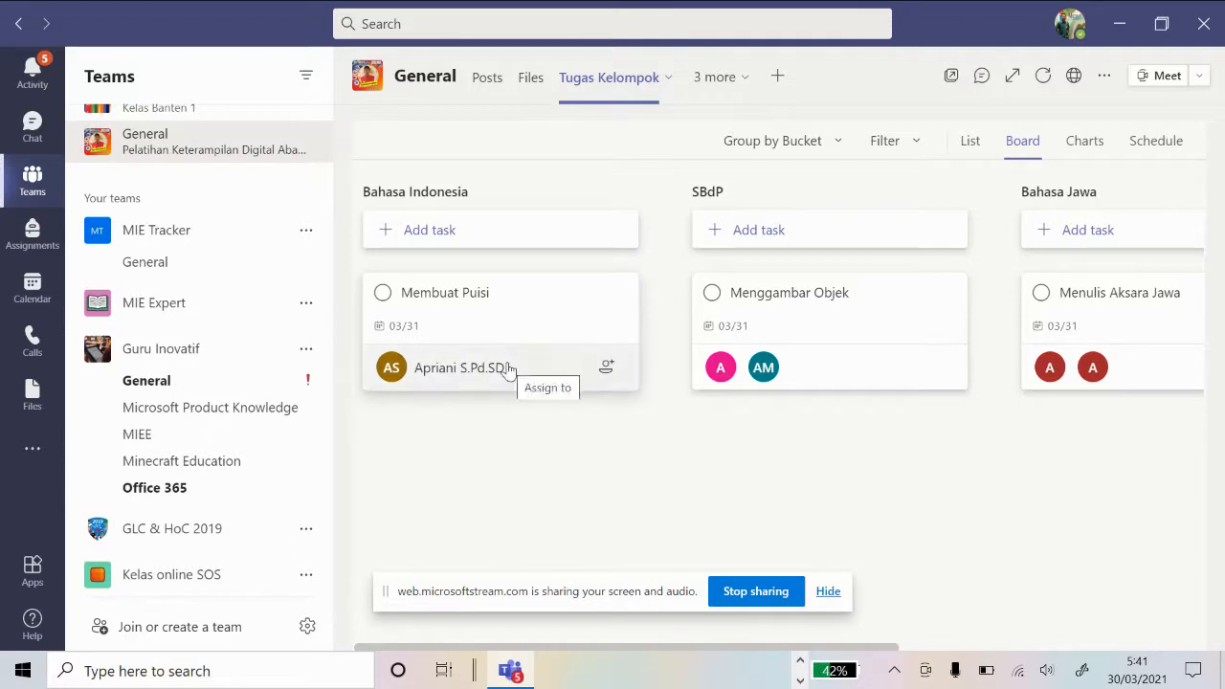
- Set the Membuat Puisi task's priority to Urgent and its progress to In progress, and close its details
click(606, 366)
click(496, 337)
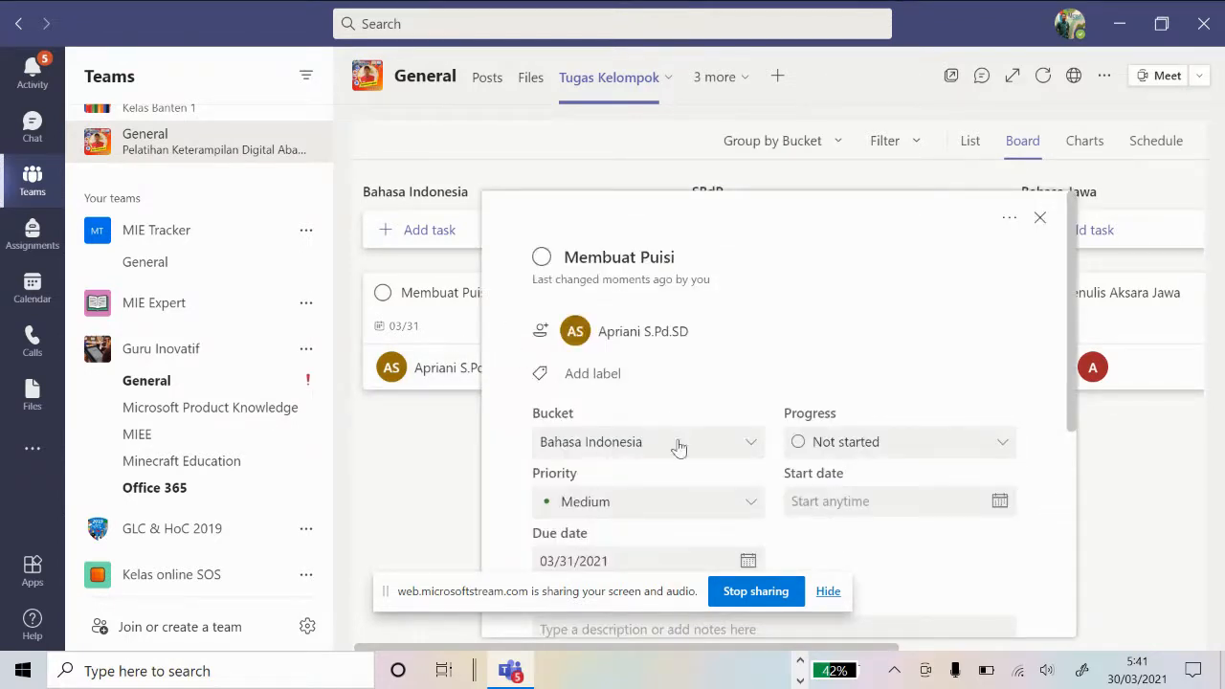
click(752, 505)
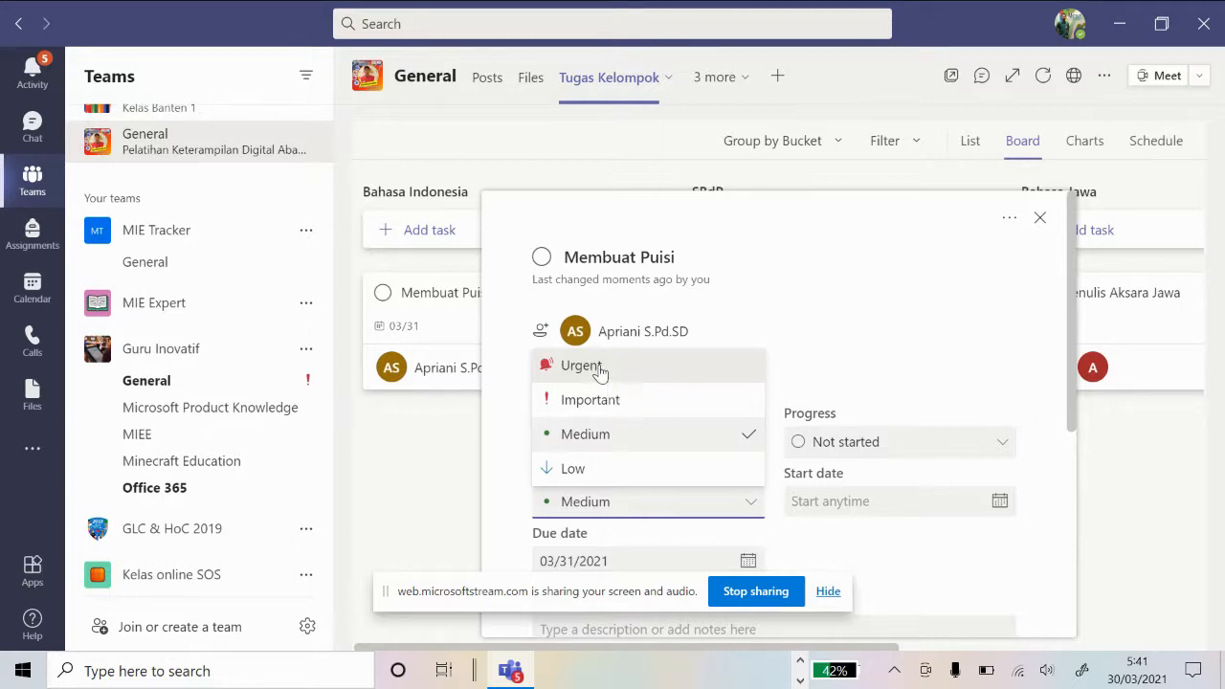
click(600, 372)
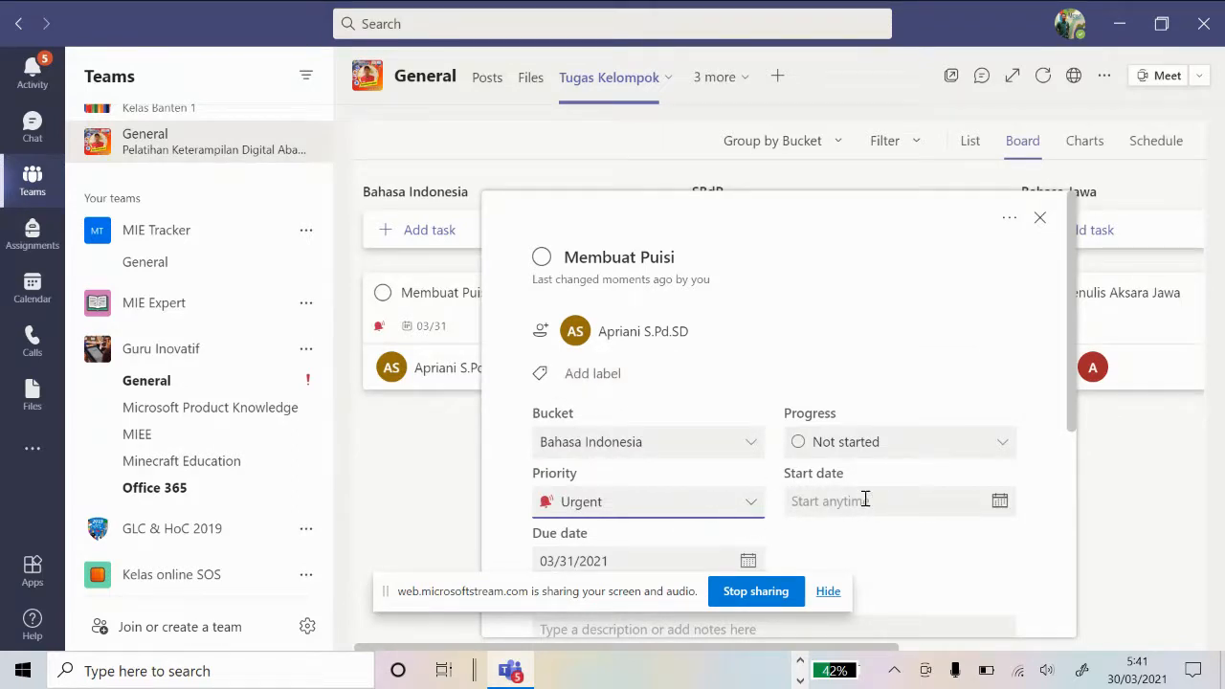
click(1001, 446)
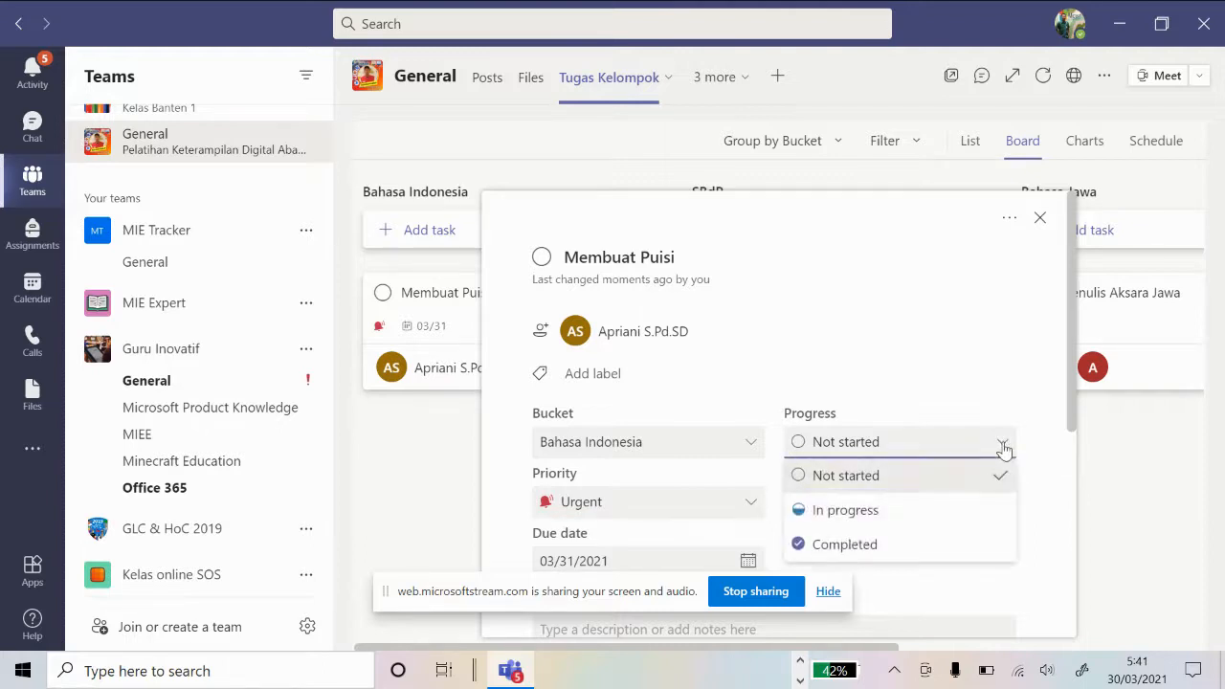
click(930, 513)
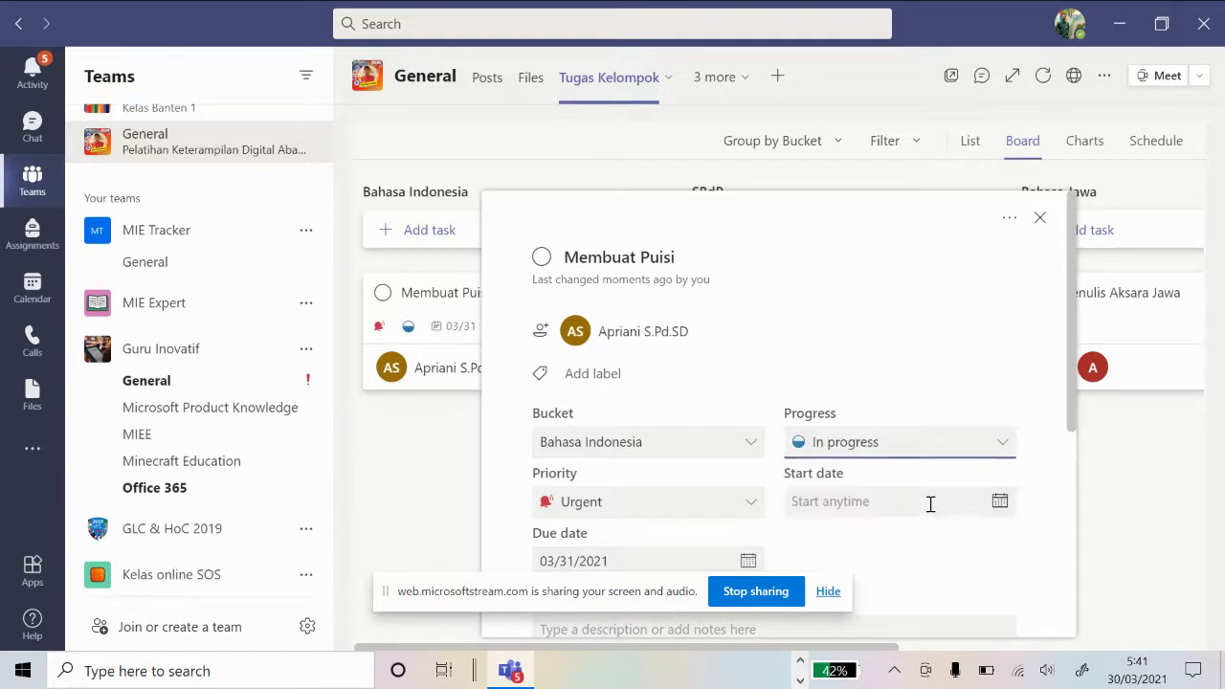
click(1041, 222)
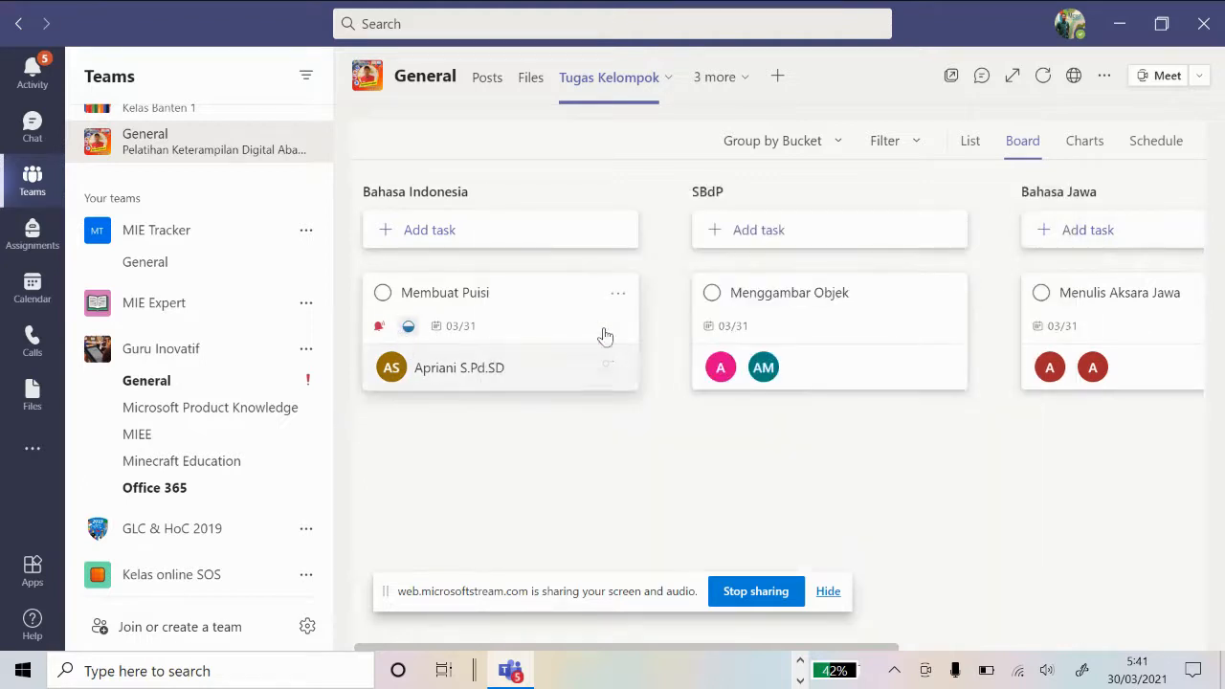
- Set the priority of the Menggambar Objek task in the SBdP bucket to Important and close its details
click(820, 301)
click(747, 507)
click(685, 408)
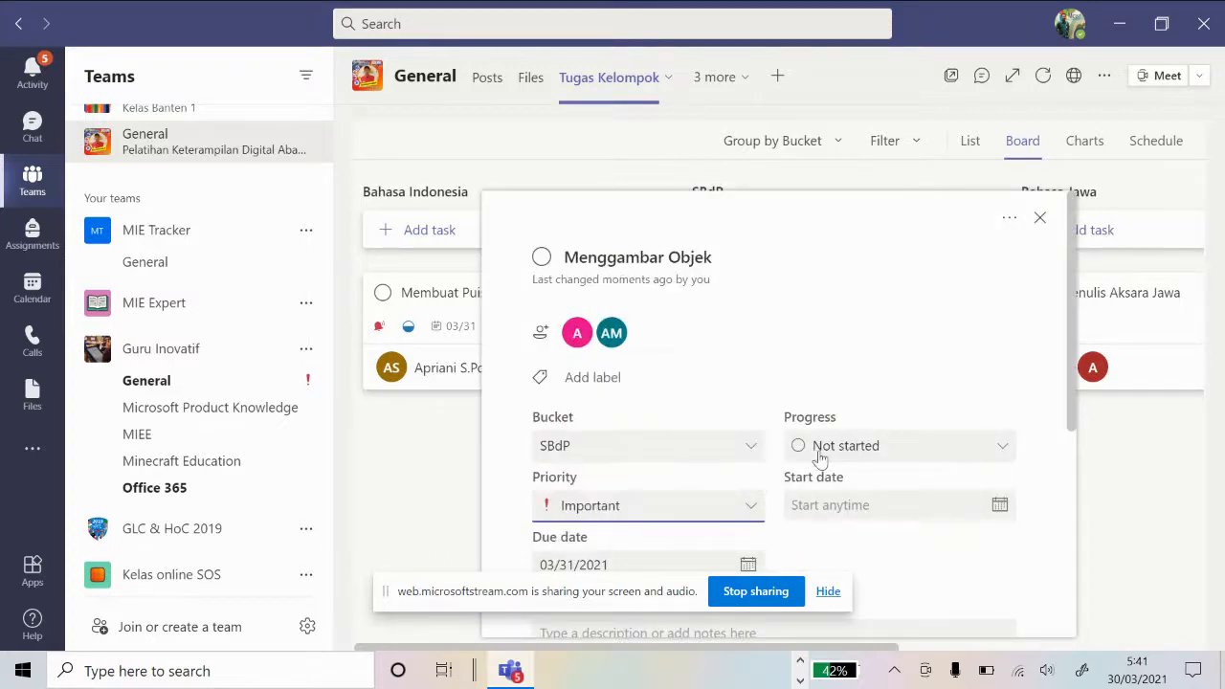
click(1125, 494)
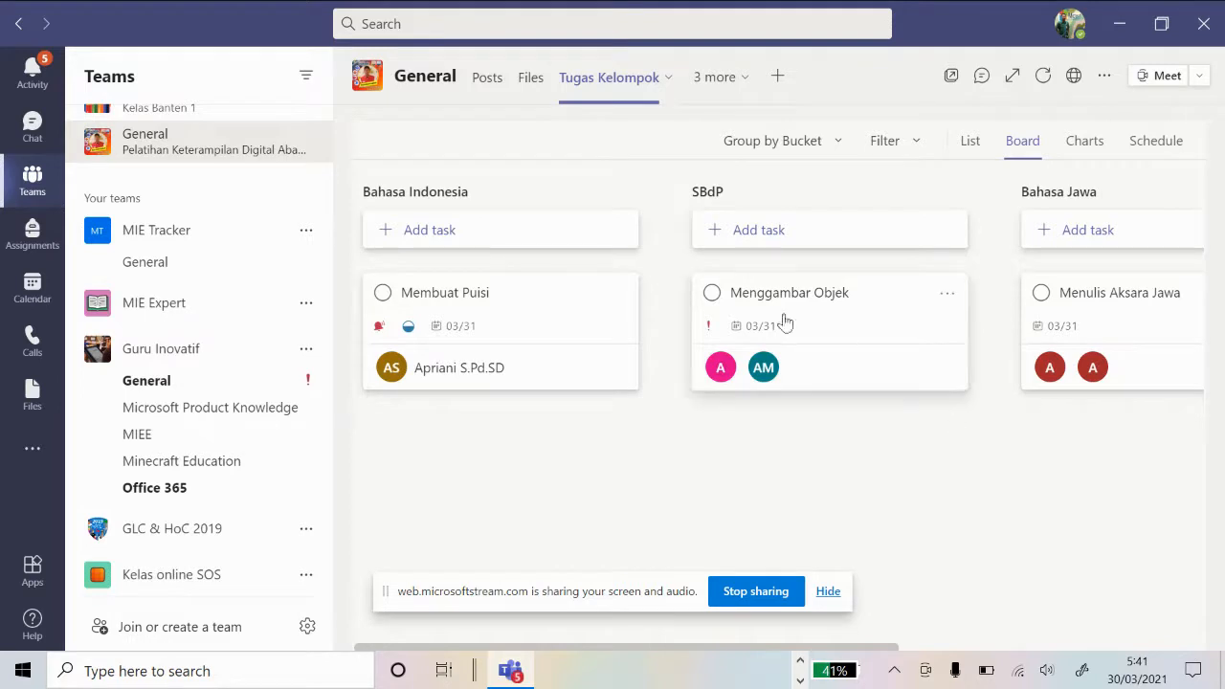
- Review the updated plan in the List and Charts views and return to the Board view
click(971, 142)
click(1080, 151)
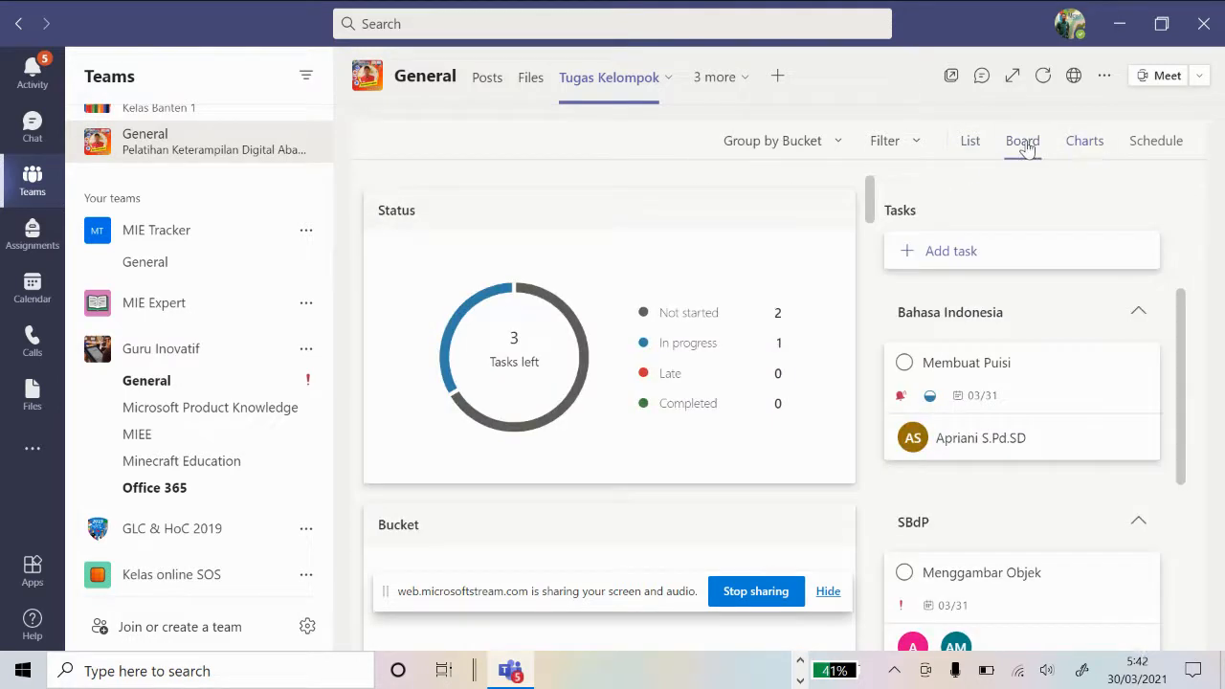
click(1023, 144)
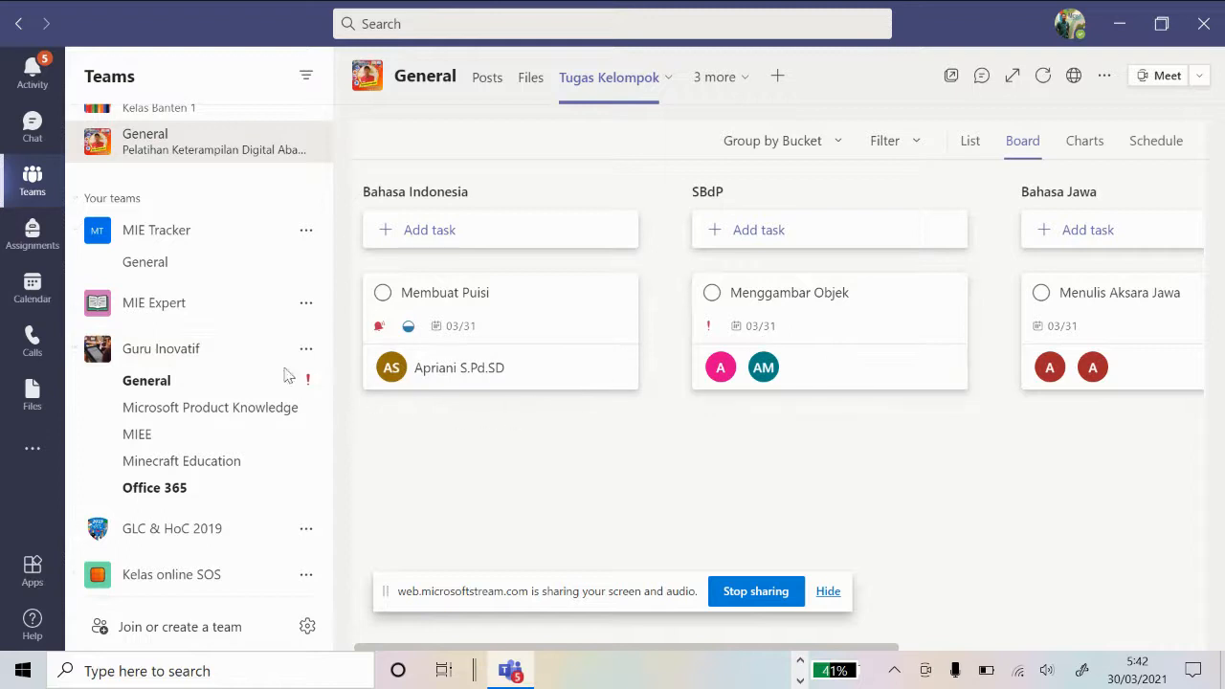
- Open Tugas Planner.png from the completed Tugas Planner assignment in the General channel of the TOT Master Trainer Lv.200 team
scroll(246, 328, up, 1)
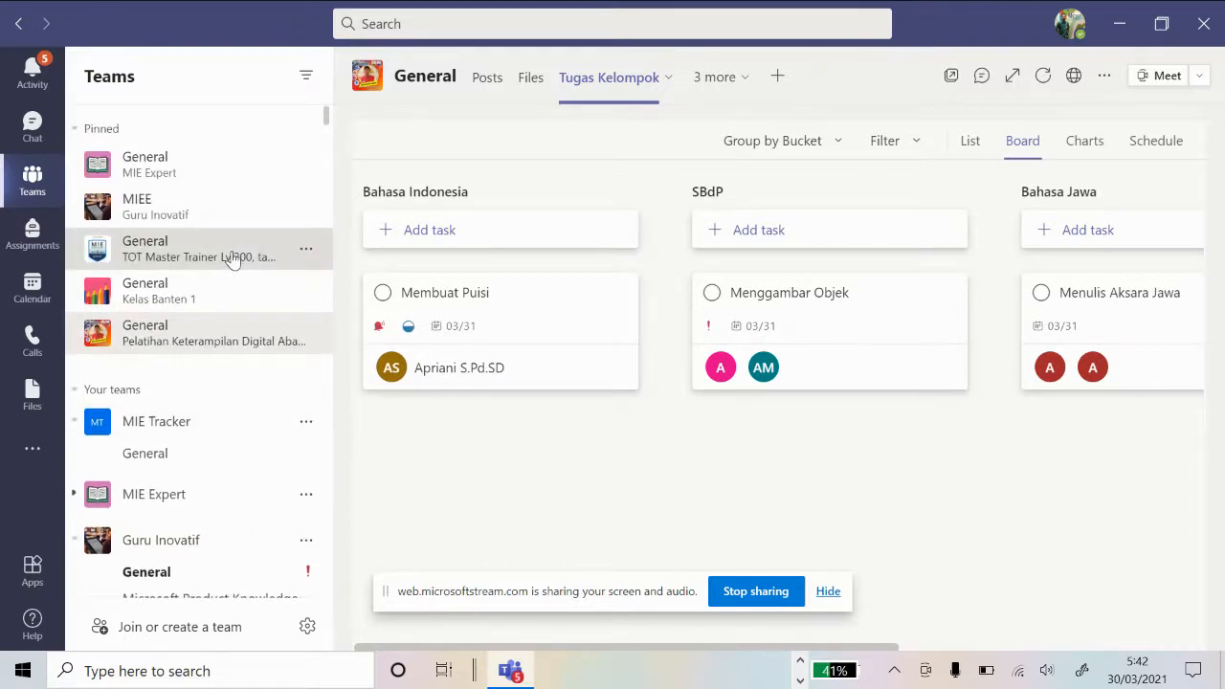
click(232, 258)
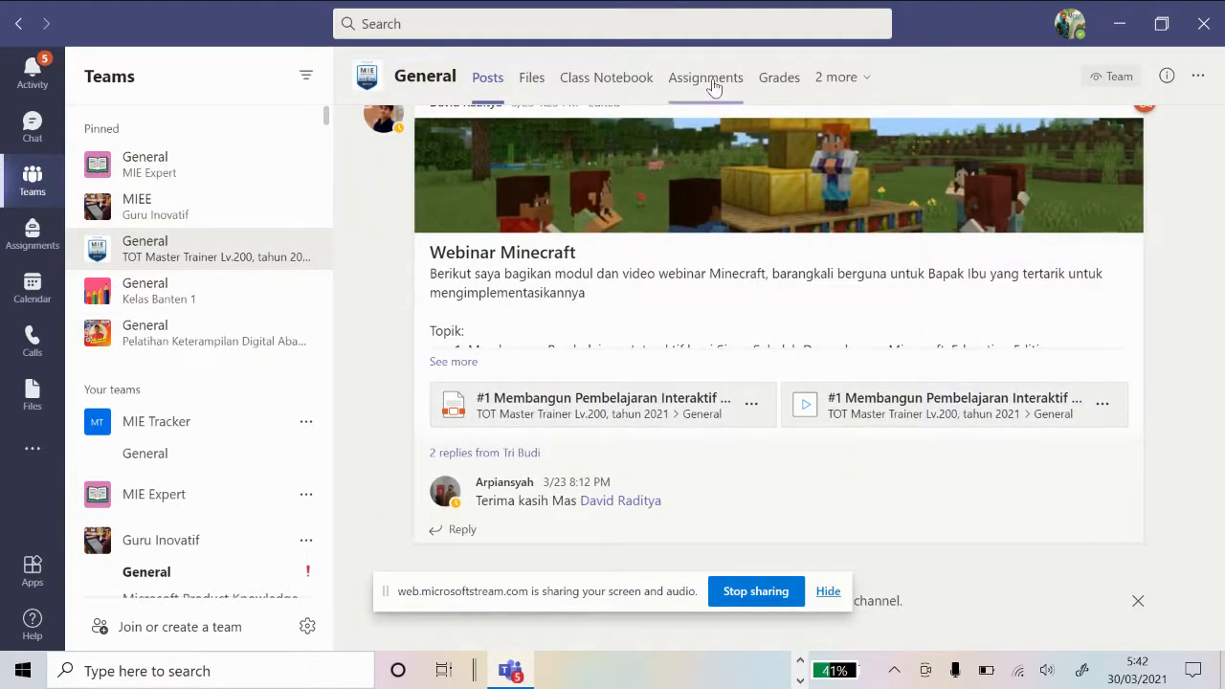
click(708, 79)
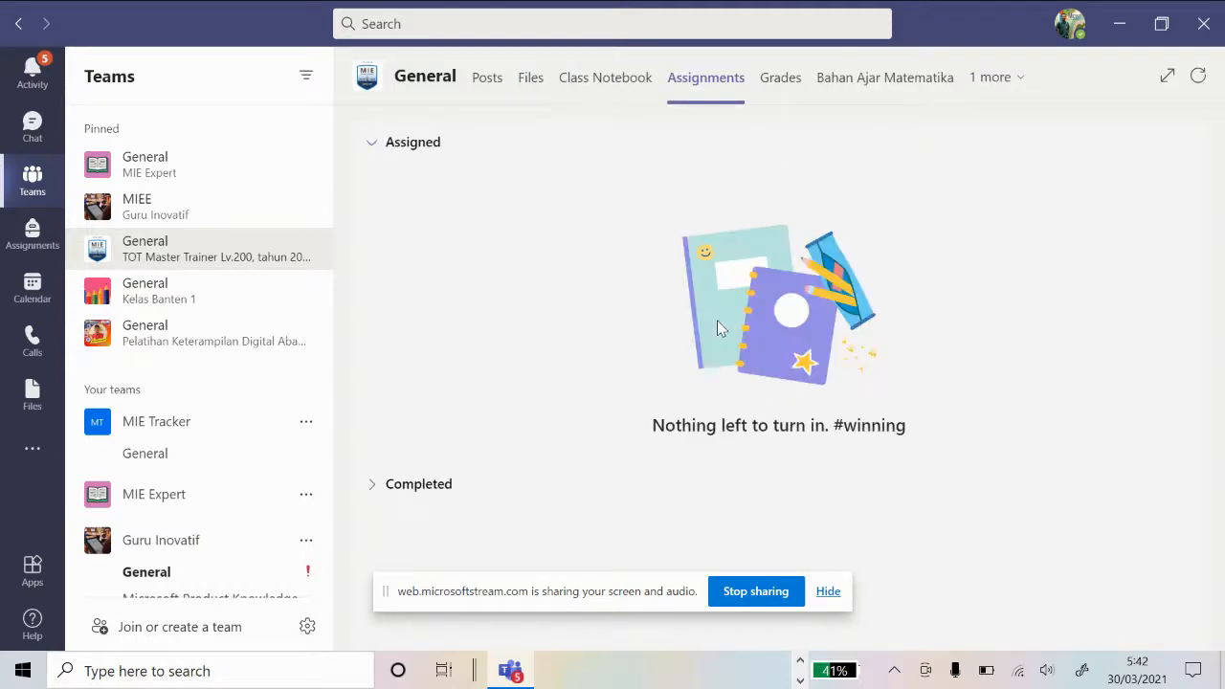
click(372, 485)
scroll(646, 428, down, 3)
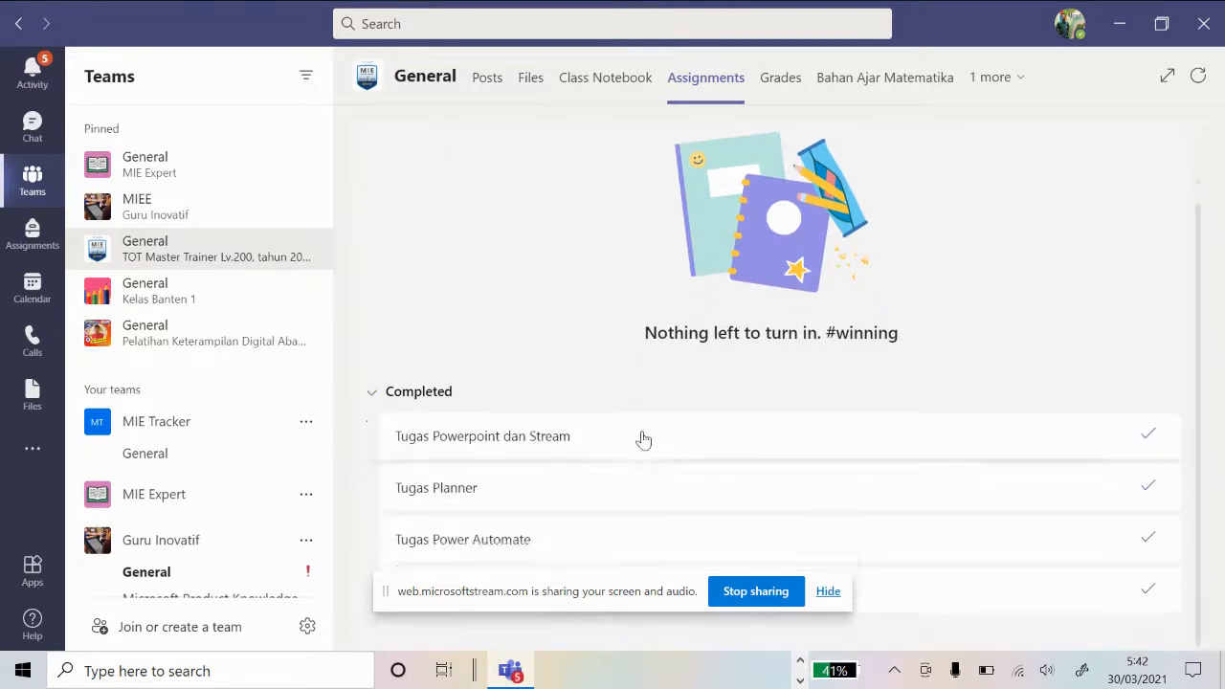
click(459, 498)
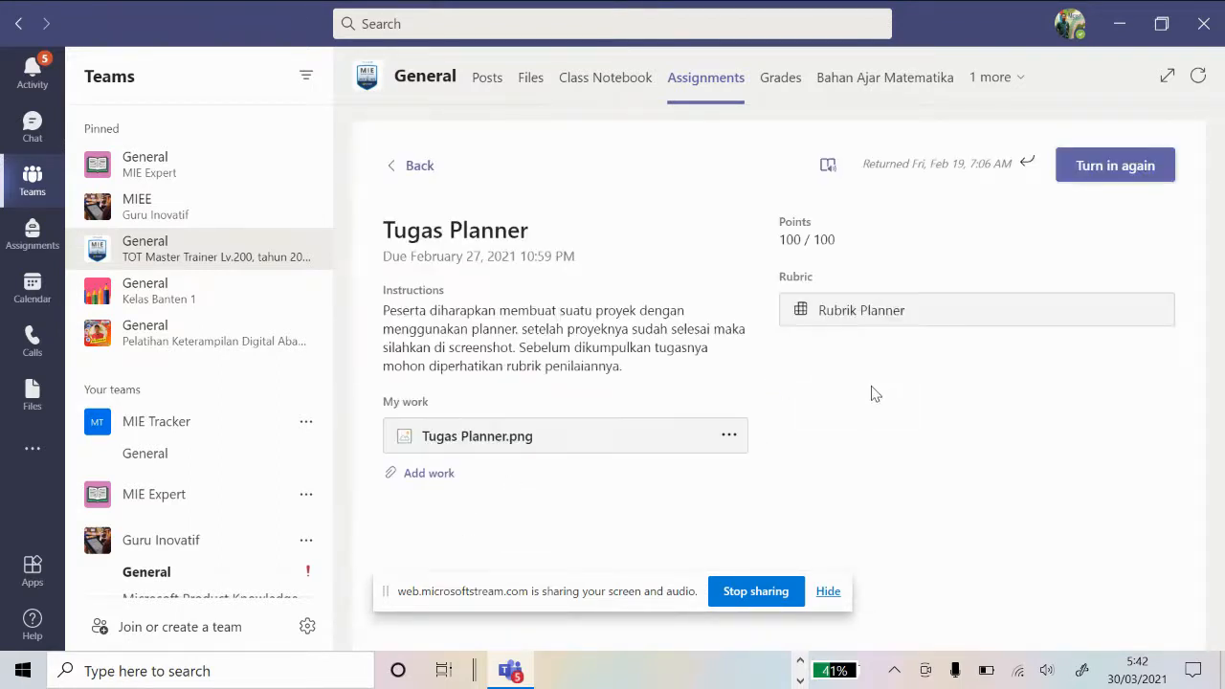
click(478, 440)
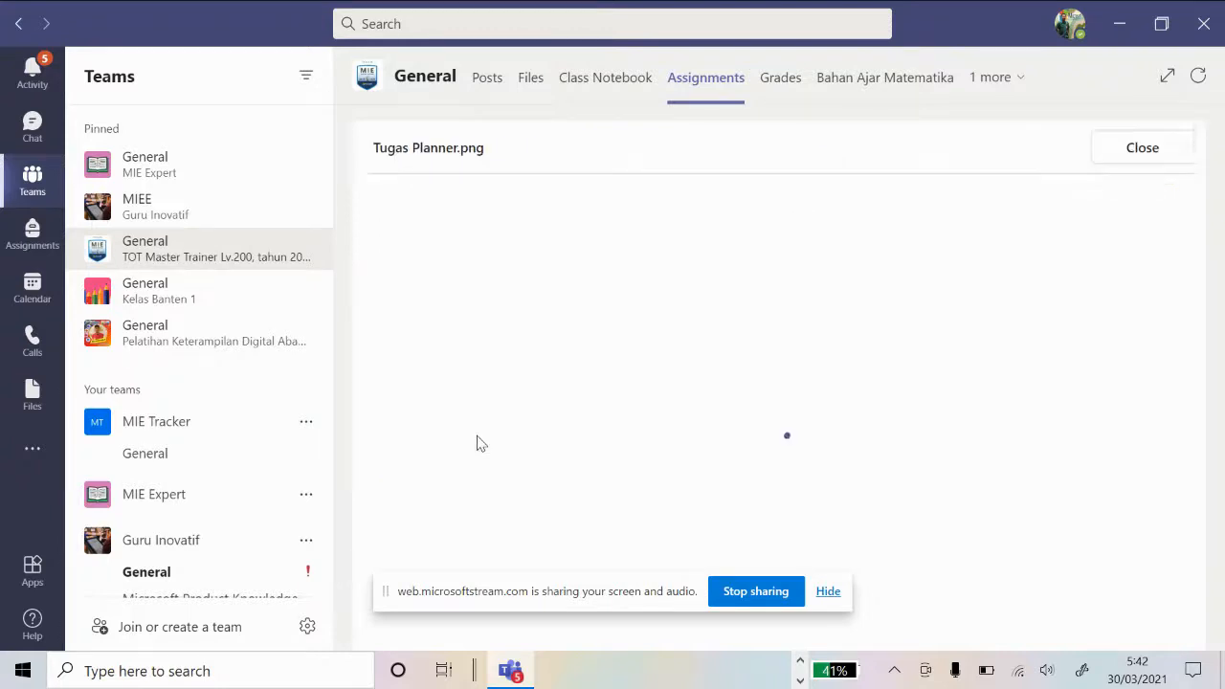